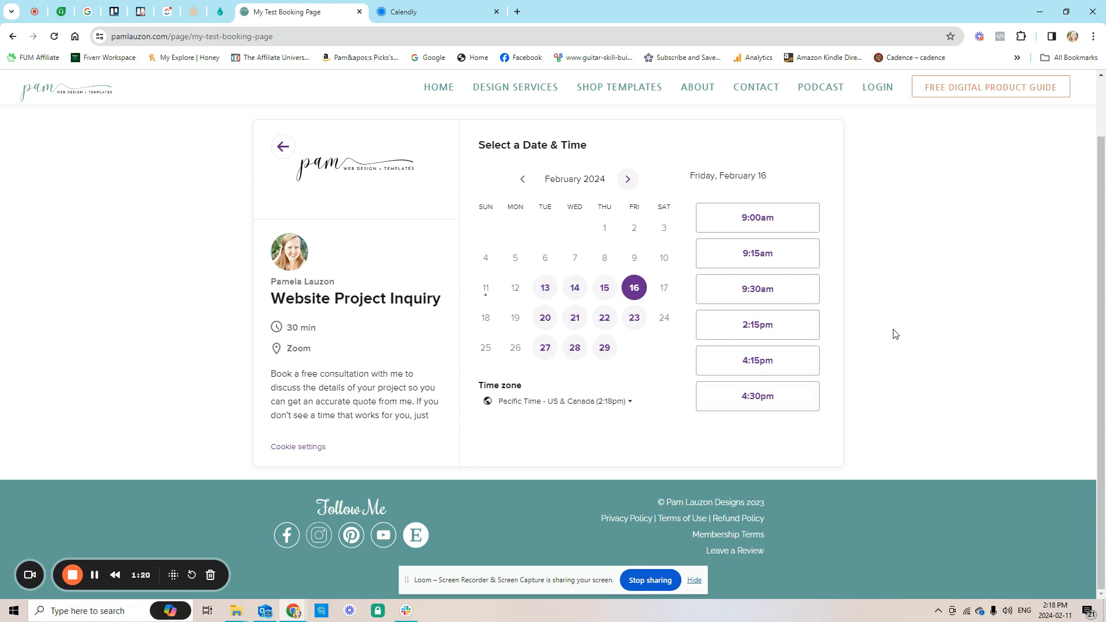
# Close the inline embed code dialog in Calendly and open the website pages list in GetOiling.
pyautogui.click(414, 12)
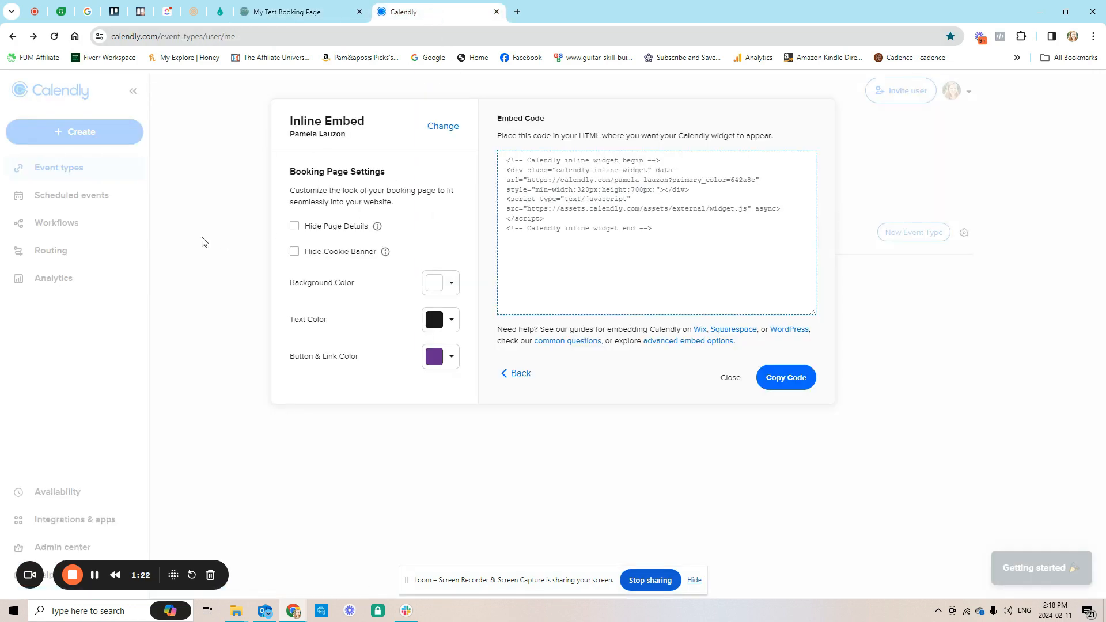
pyautogui.click(731, 377)
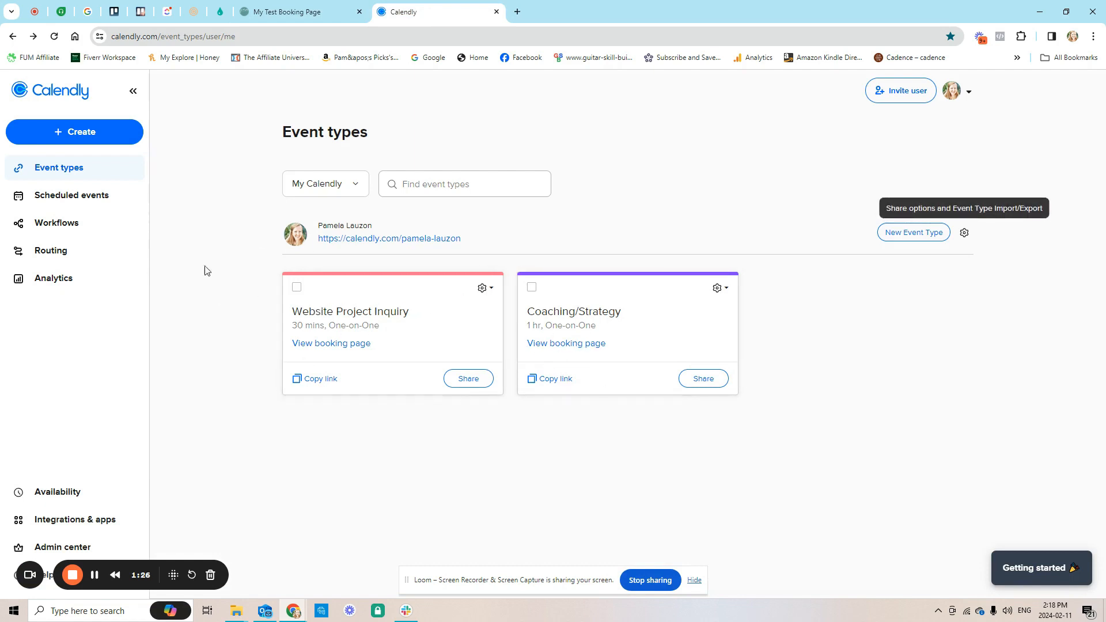
pyautogui.click(221, 12)
pyautogui.click(74, 104)
pyautogui.click(58, 274)
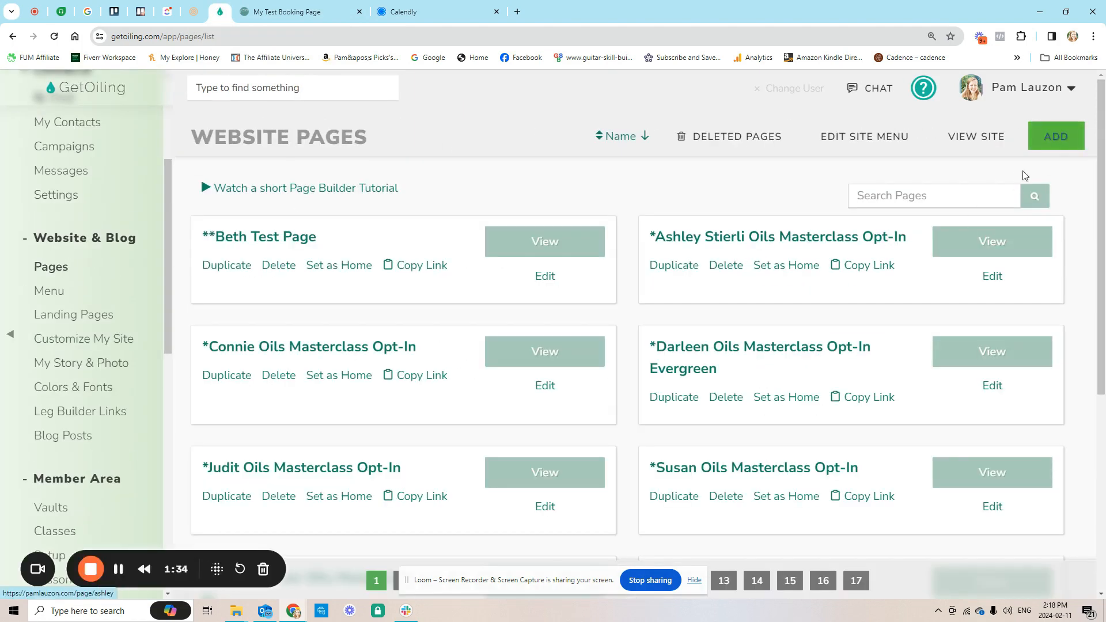
# Create a new page from the Blank Page template and add a "2 Column No Header" section to it.
pyautogui.click(1056, 136)
pyautogui.click(92, 318)
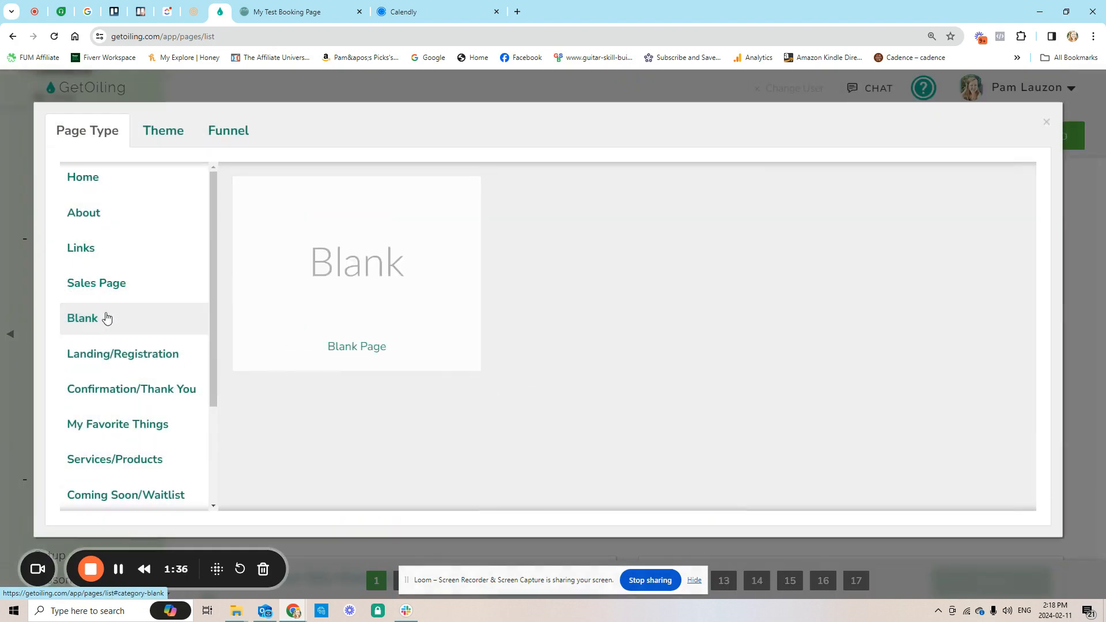
pyautogui.click(324, 285)
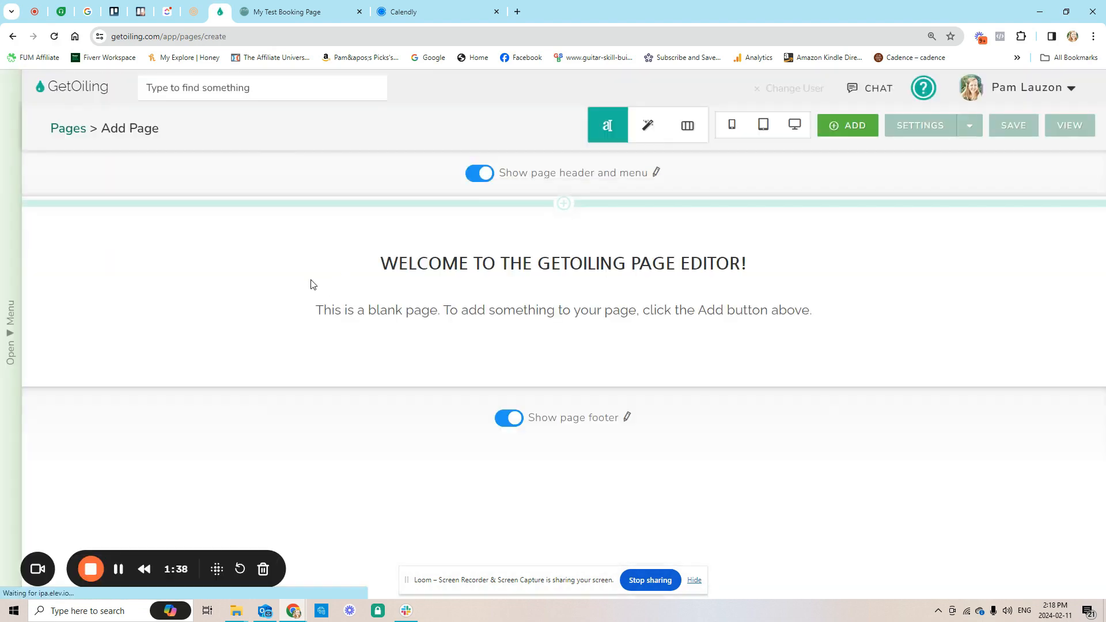
pyautogui.click(563, 204)
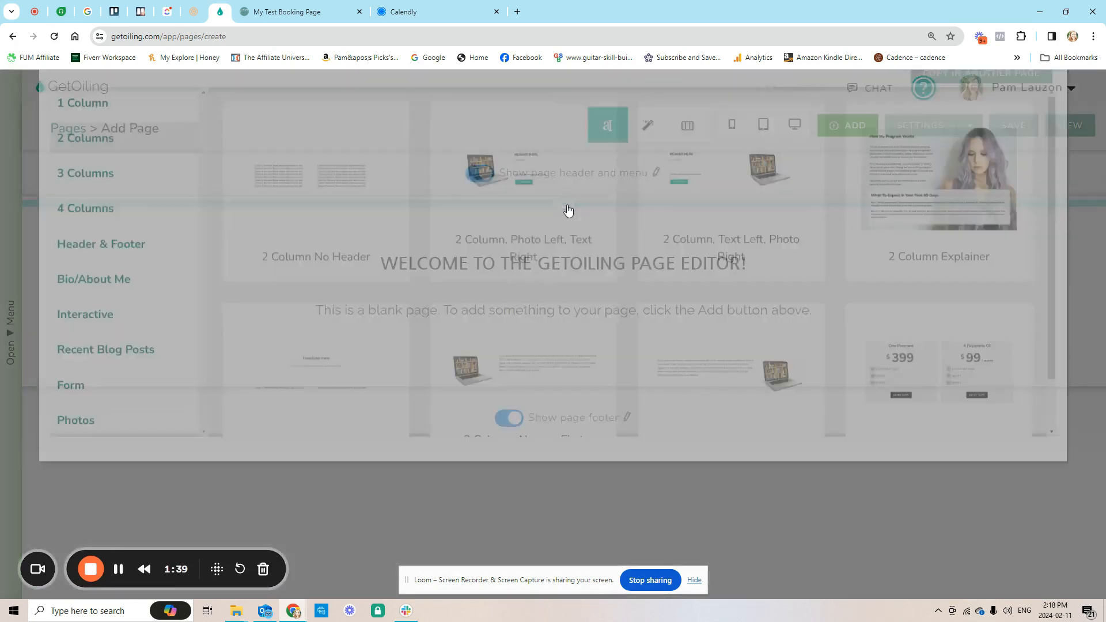
pyautogui.click(403, 250)
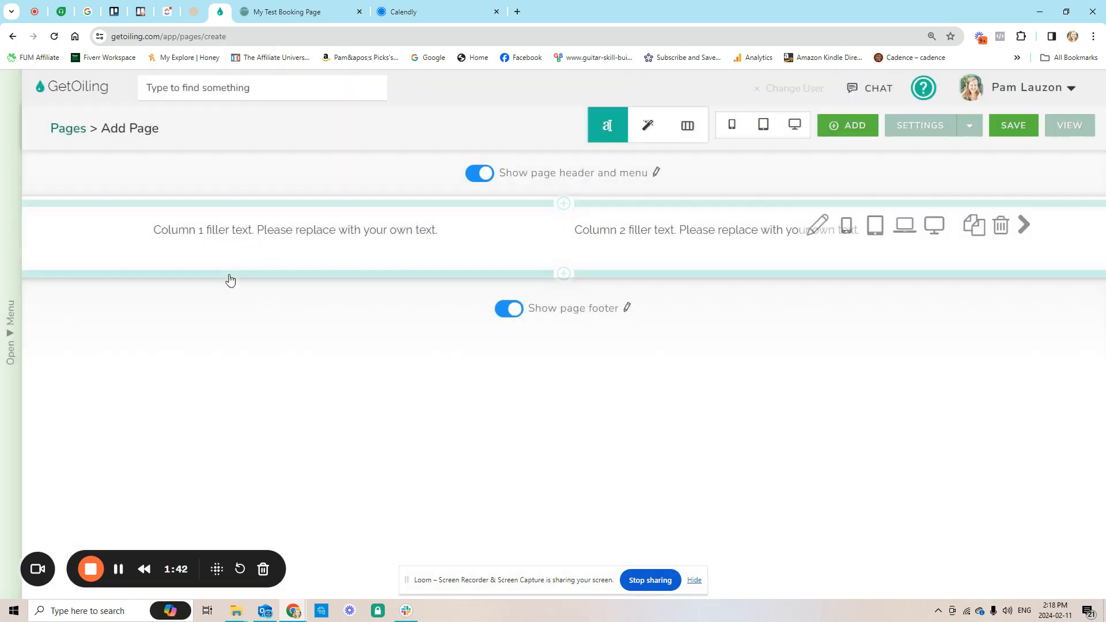
# Replace the filler text in column 1 with the circular portrait of the woman in glasses from the image library, and enlarge it.
pyautogui.click(203, 236)
pyautogui.moveTo(168, 275); pyautogui.dragTo(481, 286)
pyautogui.press('BackSpace')
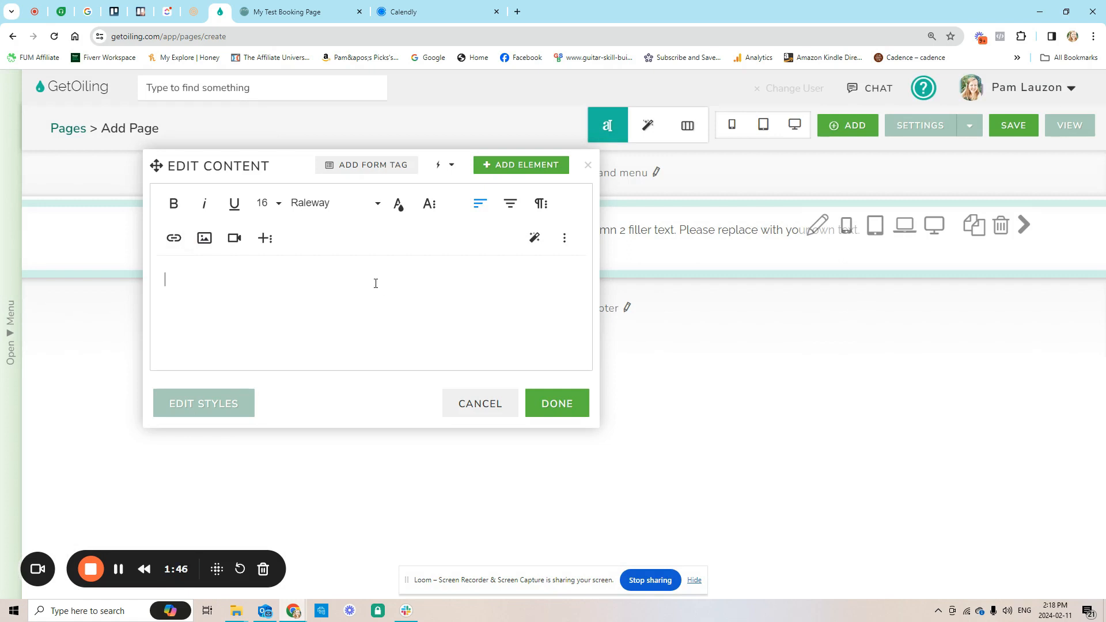
pyautogui.click(204, 237)
pyautogui.click(274, 268)
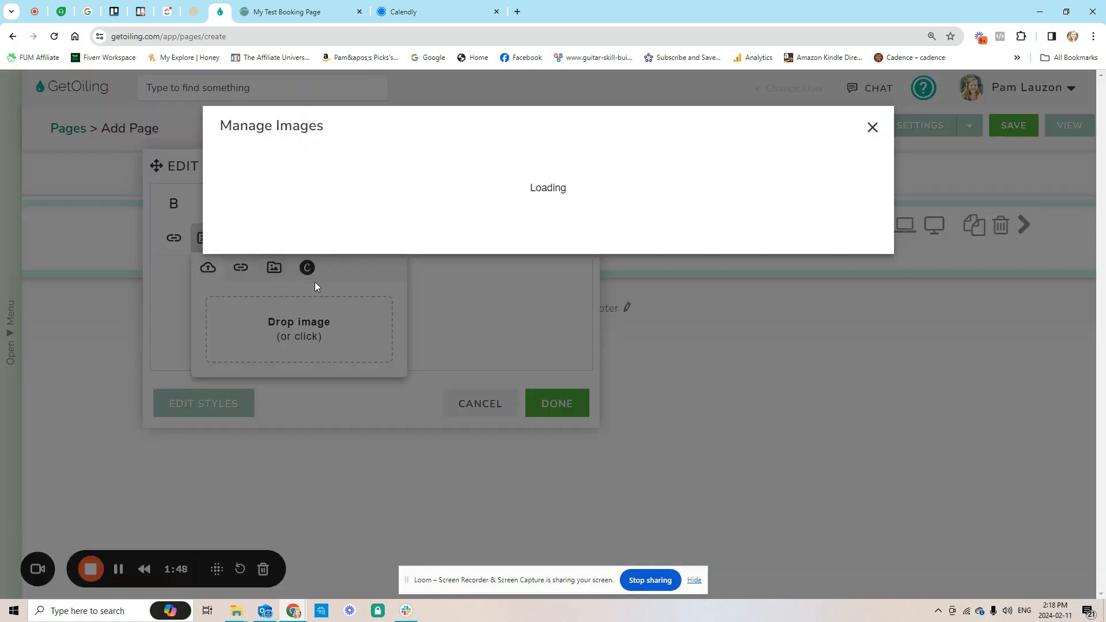
pyautogui.moveTo(389, 332)
pyautogui.scroll(-5, 391, 344)
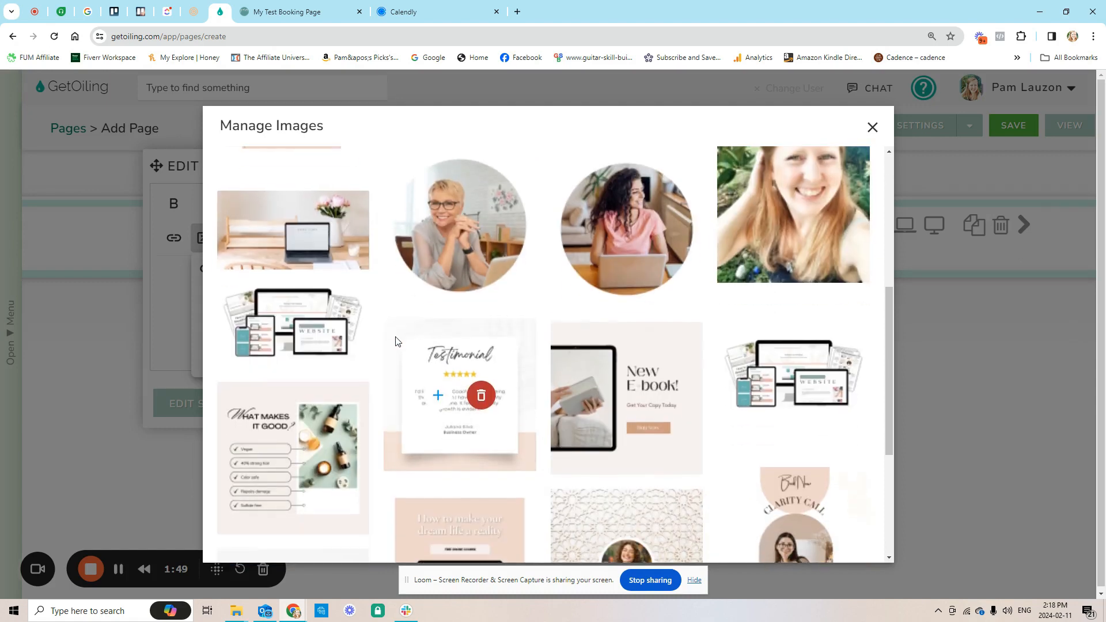
pyautogui.click(438, 226)
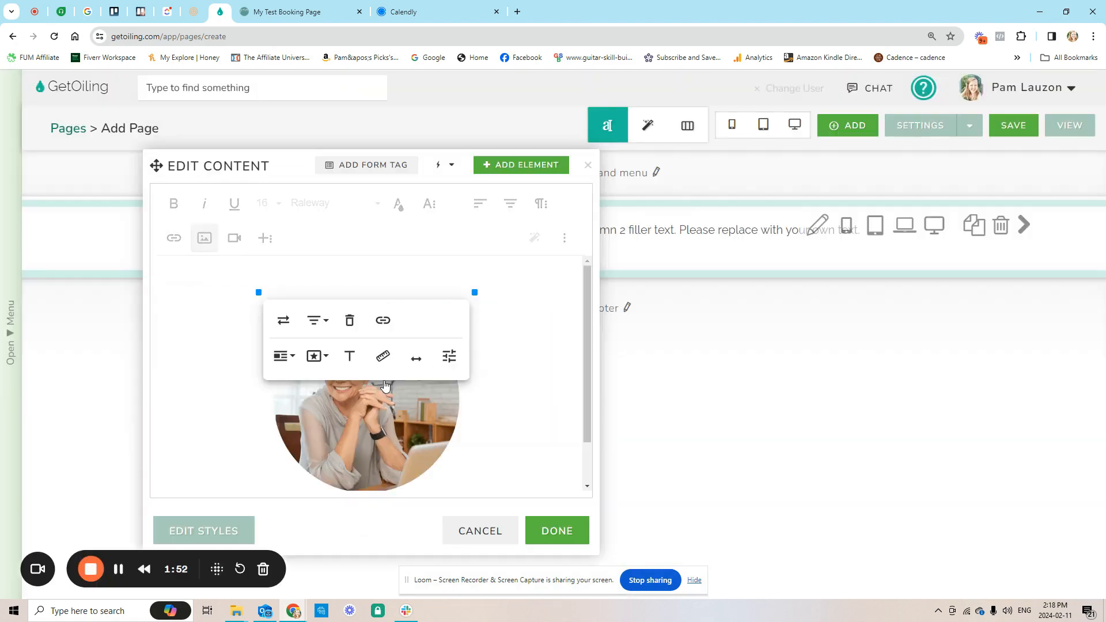
pyautogui.click(415, 358)
pyautogui.click(570, 530)
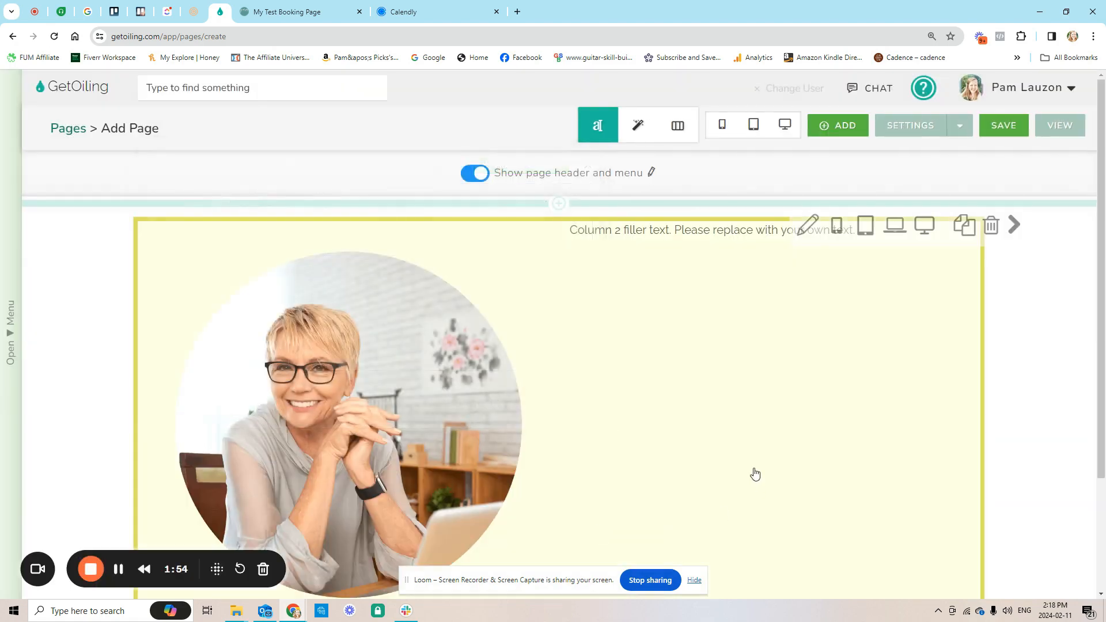
# Replace the column 2 filler text with "Book a Session with Me", select it and show the paragraph formatting options.
pyautogui.click(637, 282)
pyautogui.moveTo(584, 243); pyautogui.dragTo(912, 253)
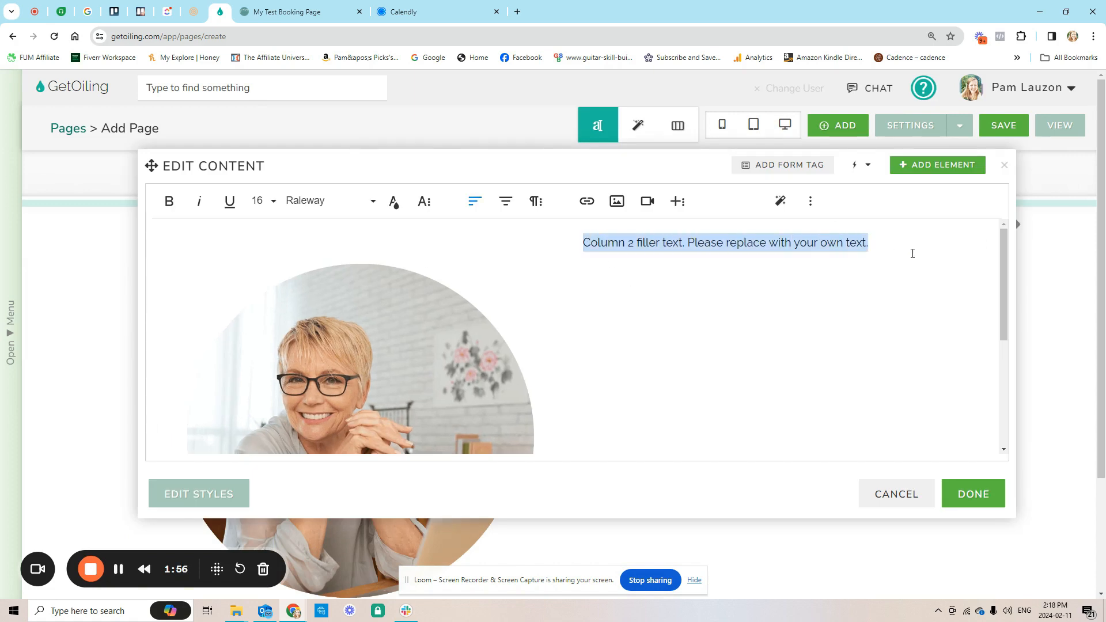
pyautogui.write('Book a ')
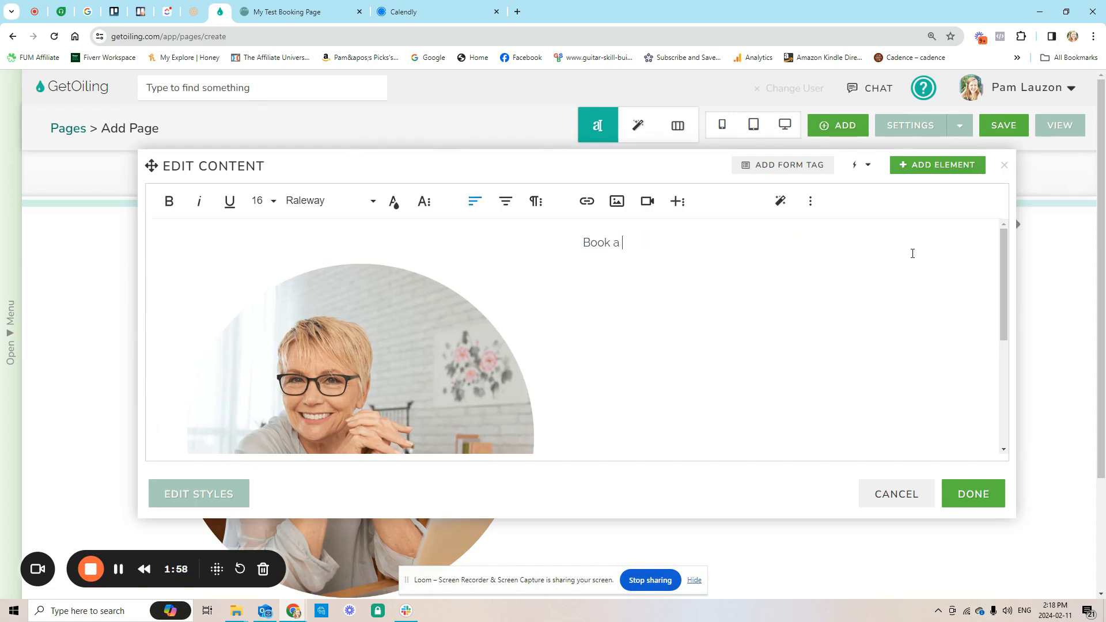
pyautogui.write('Session with Me')
pyautogui.moveTo(570, 238); pyautogui.dragTo(736, 239)
pyautogui.click(535, 202)
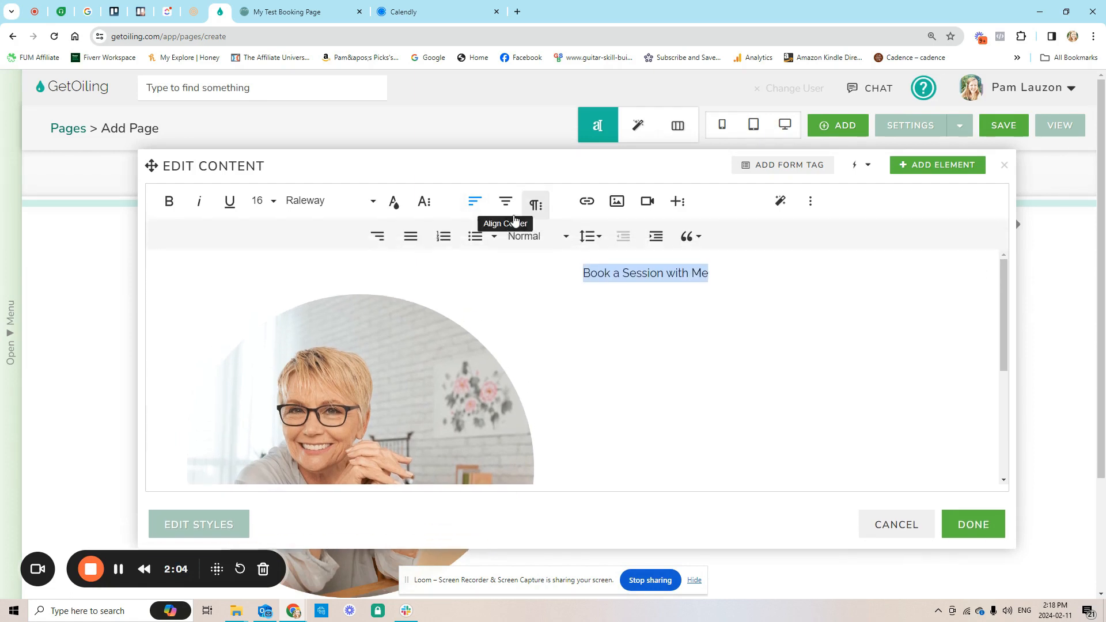
pyautogui.click(527, 236)
pyautogui.click(550, 321)
pyautogui.click(658, 346)
pyautogui.click(555, 288)
pyautogui.click(524, 237)
pyautogui.click(527, 262)
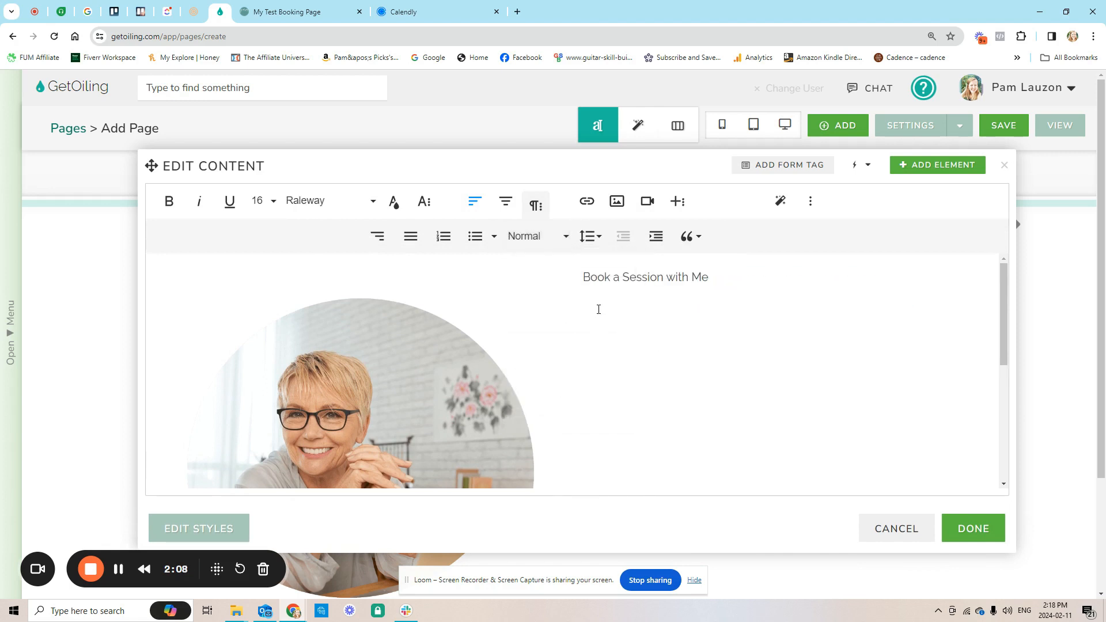
# Apply a large heading format to the "Book a Session with Me" line.
pyautogui.moveTo(582, 281); pyautogui.dragTo(730, 271)
pyautogui.click(524, 236)
pyautogui.click(550, 321)
# Add the line "1 Hour session for $100" below the heading and start a new line after it.
pyautogui.click(617, 322)
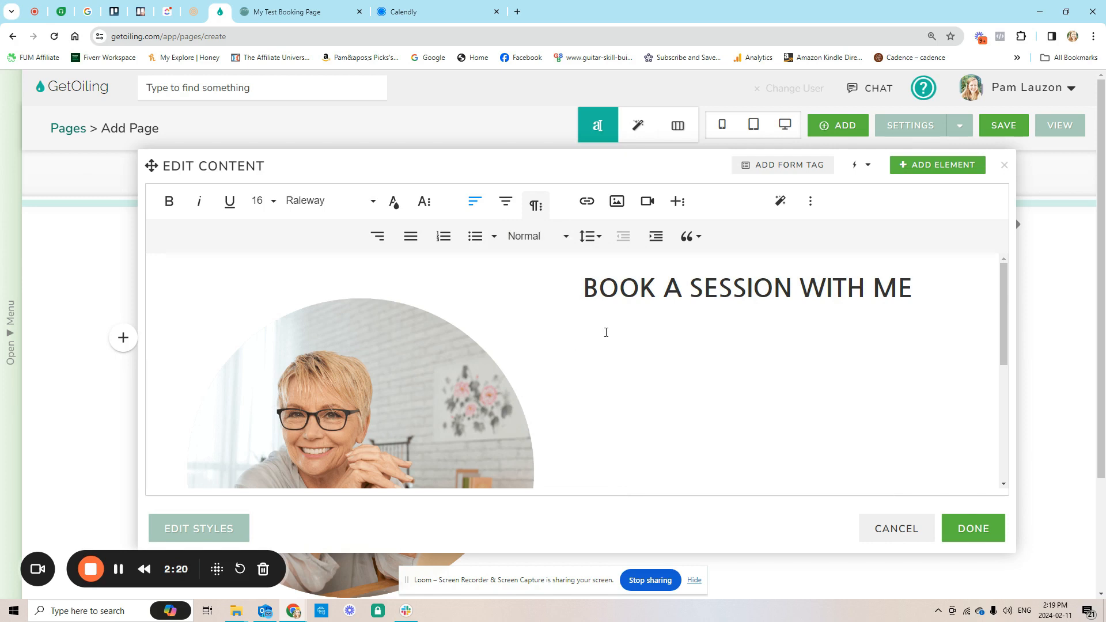
pyautogui.write('1 Hour session ')
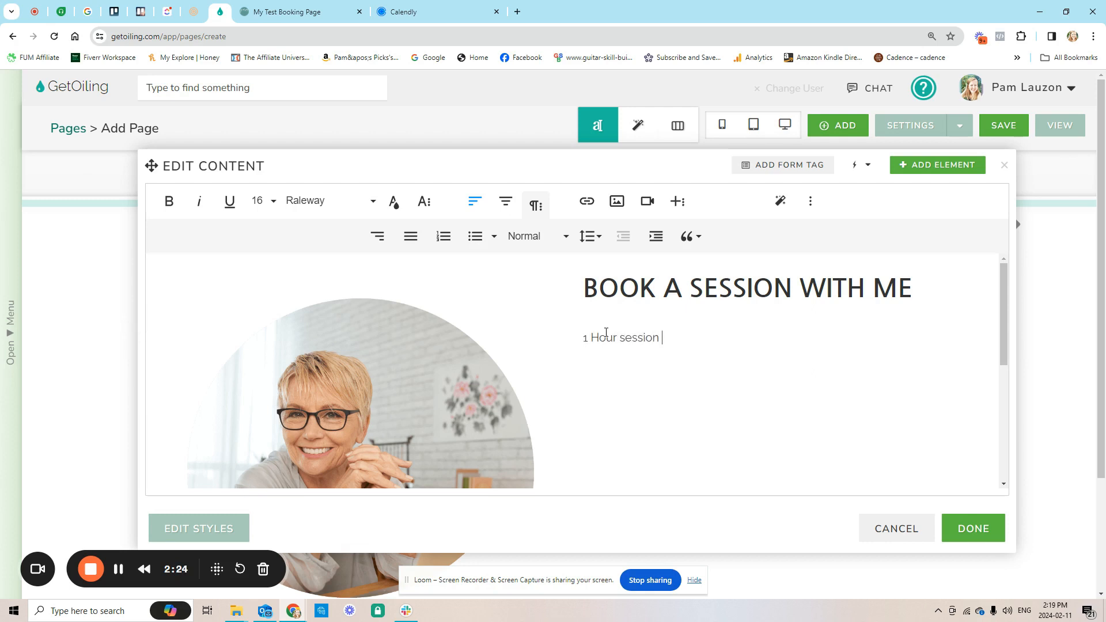
pyautogui.write('for $100')
pyautogui.press('Return')
# Add a second price line reading "2 Sessions for $200" and apply the content changes.
pyautogui.write('2 Sessions for ')
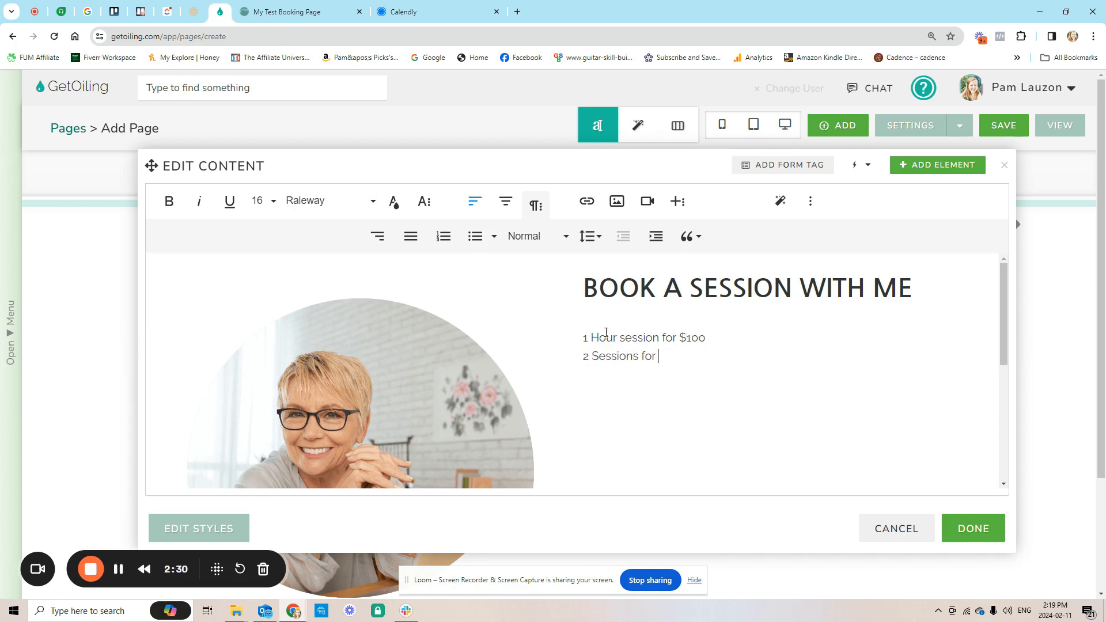
pyautogui.write('$200')
pyautogui.press('Return')
pyautogui.click(973, 529)
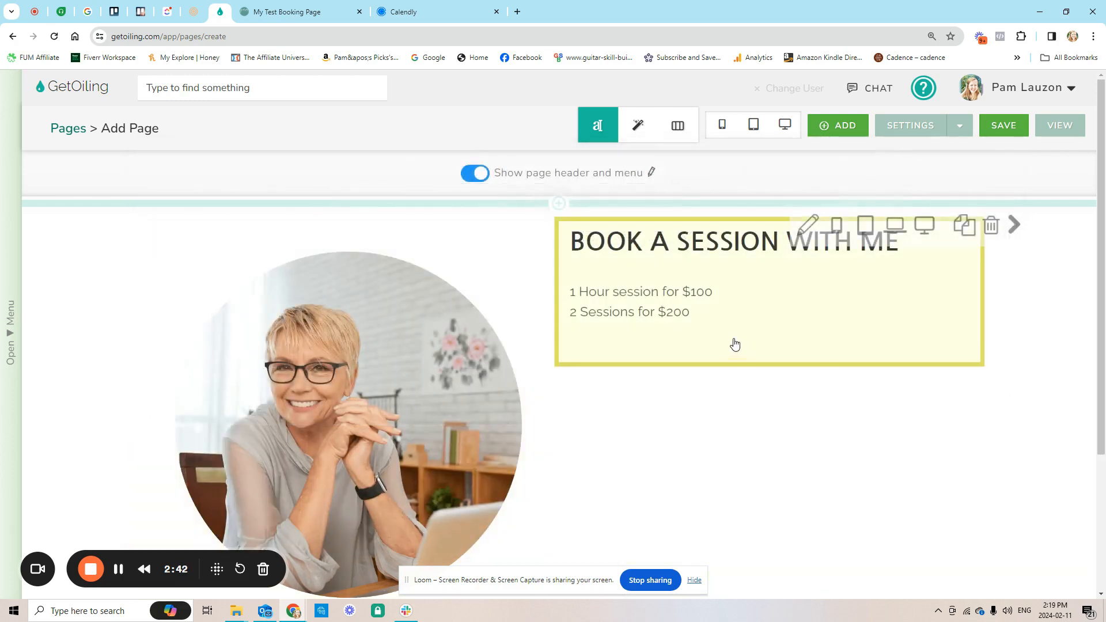
# Reopen the column 2 content and delete the "2 Sessions for $200" line.
pyautogui.scroll(-2, 938, 400)
pyautogui.scroll(-1, 864, 403)
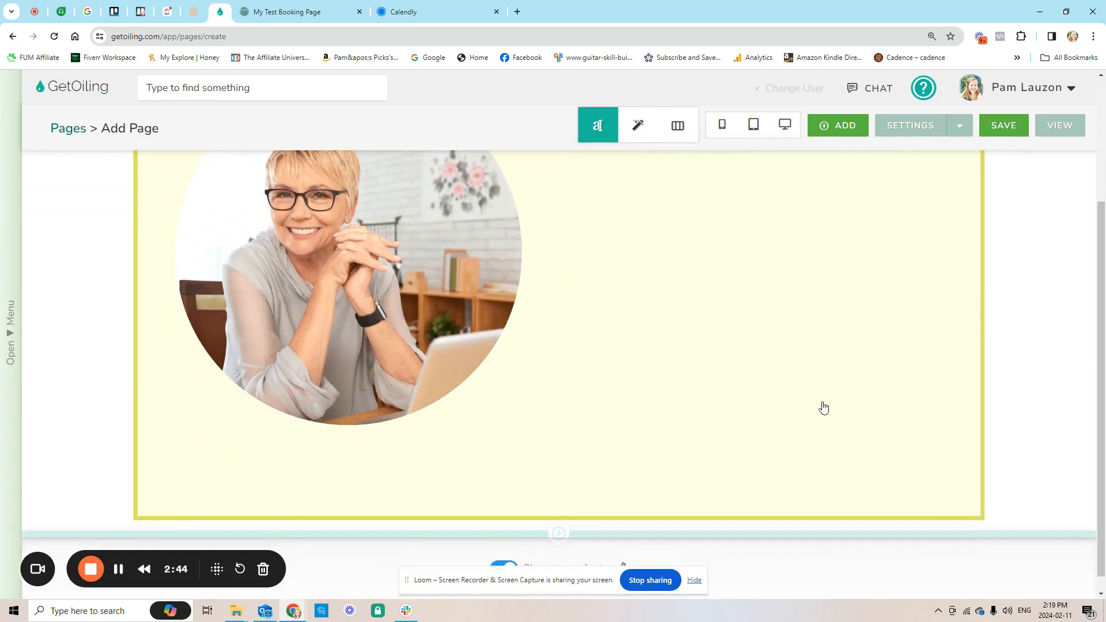
pyautogui.scroll(2, 749, 368)
pyautogui.click(686, 334)
pyautogui.moveTo(582, 338); pyautogui.dragTo(713, 337)
pyautogui.press('BackSpace')
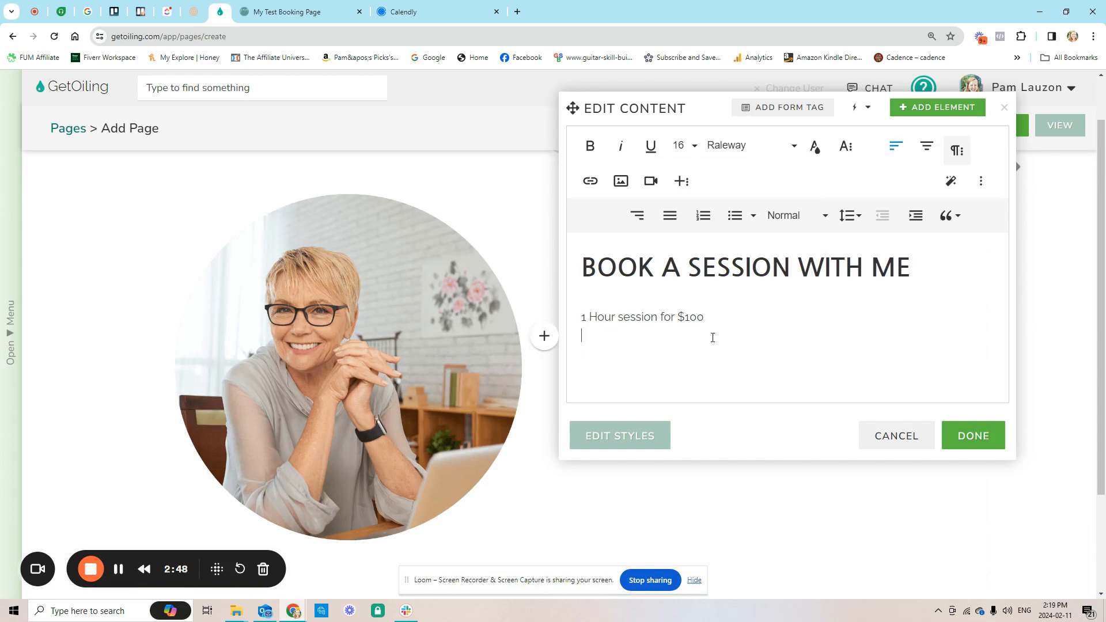
# Insert a Dark Green Outline button a few lines below the session price and apply the content changes.
pyautogui.press('Return')
pyautogui.press('Return')
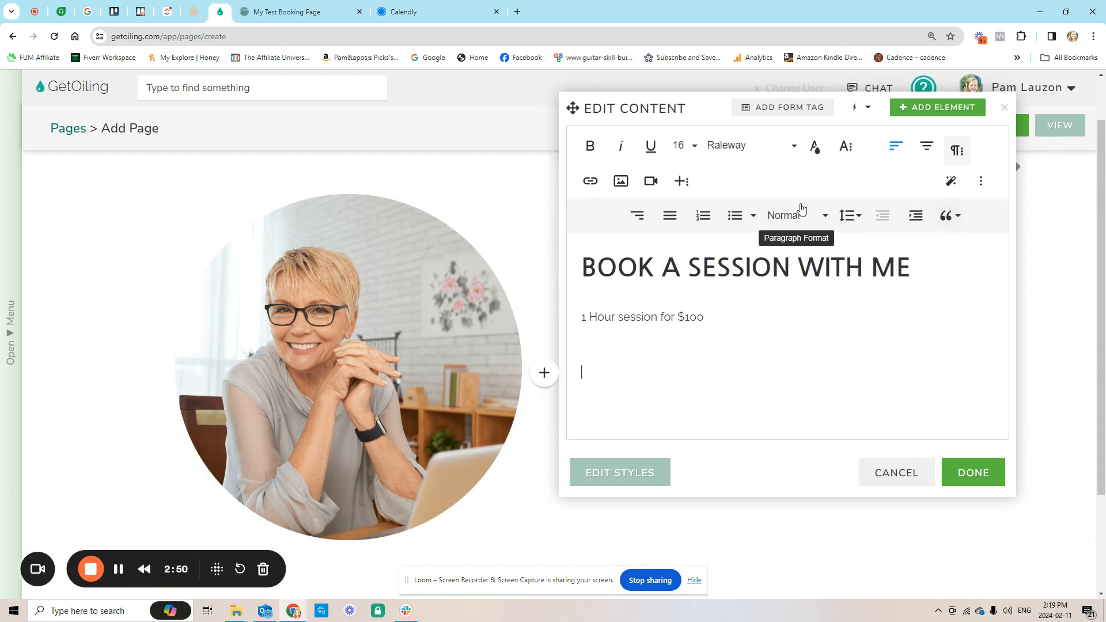
pyautogui.click(682, 181)
pyautogui.click(792, 221)
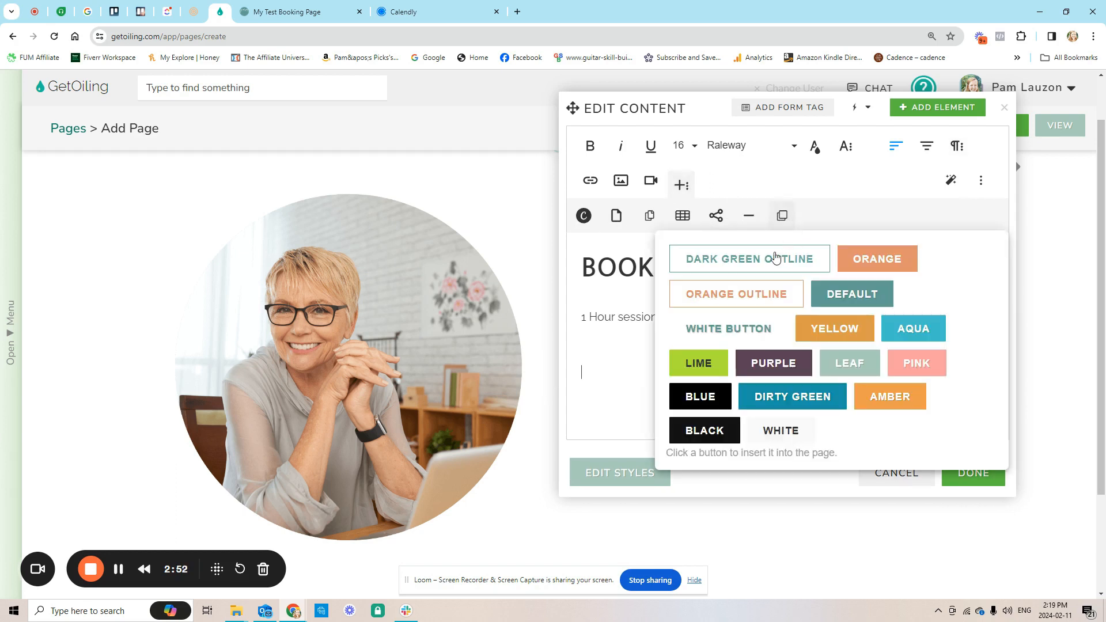
pyautogui.click(775, 258)
pyautogui.click(973, 489)
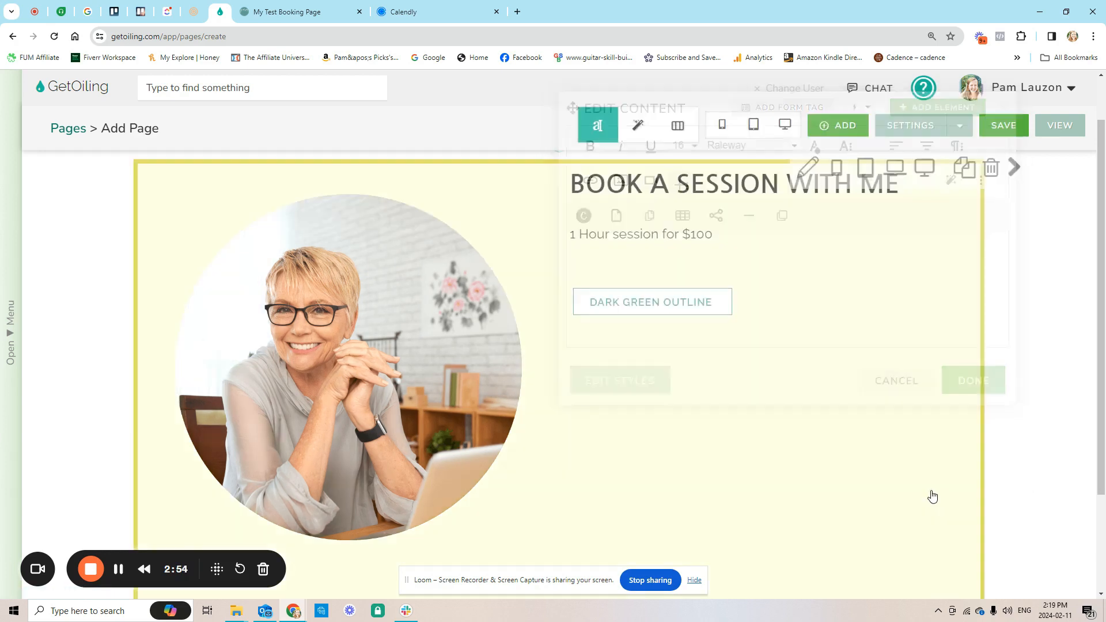
# Reduce the size of the portrait image in the first column and apply the change.
pyautogui.click(427, 362)
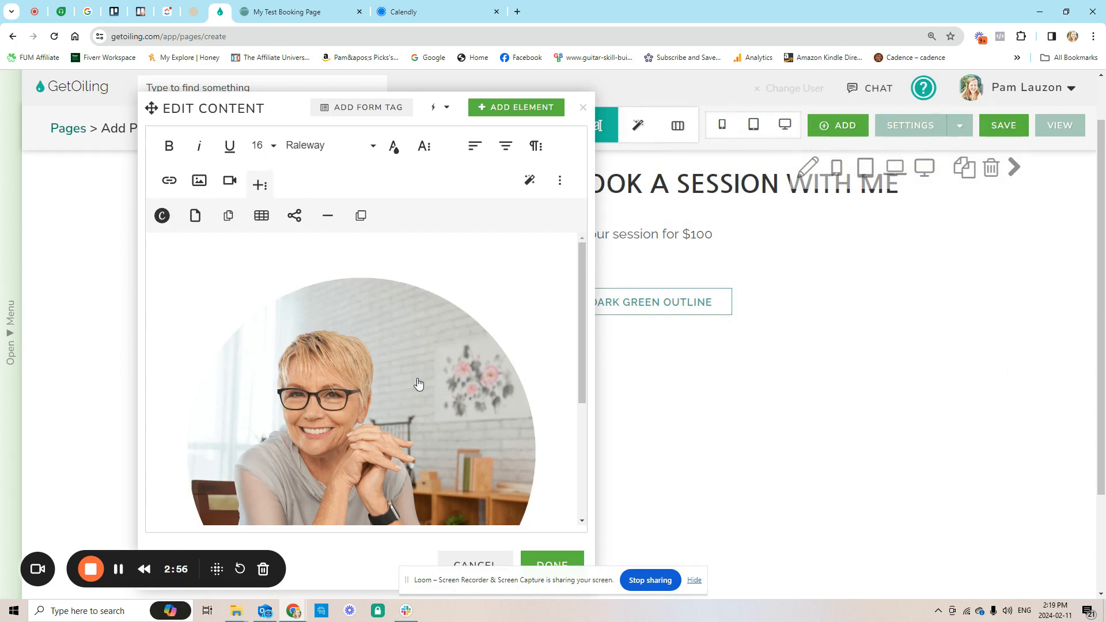
pyautogui.click(483, 278)
pyautogui.click(494, 451)
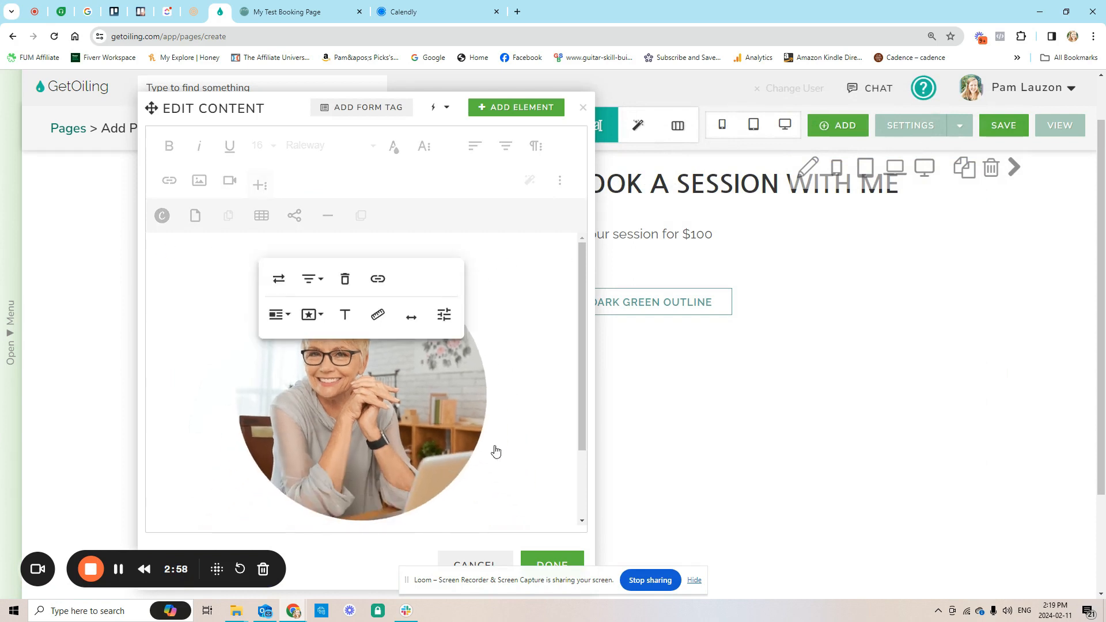
pyautogui.click(551, 562)
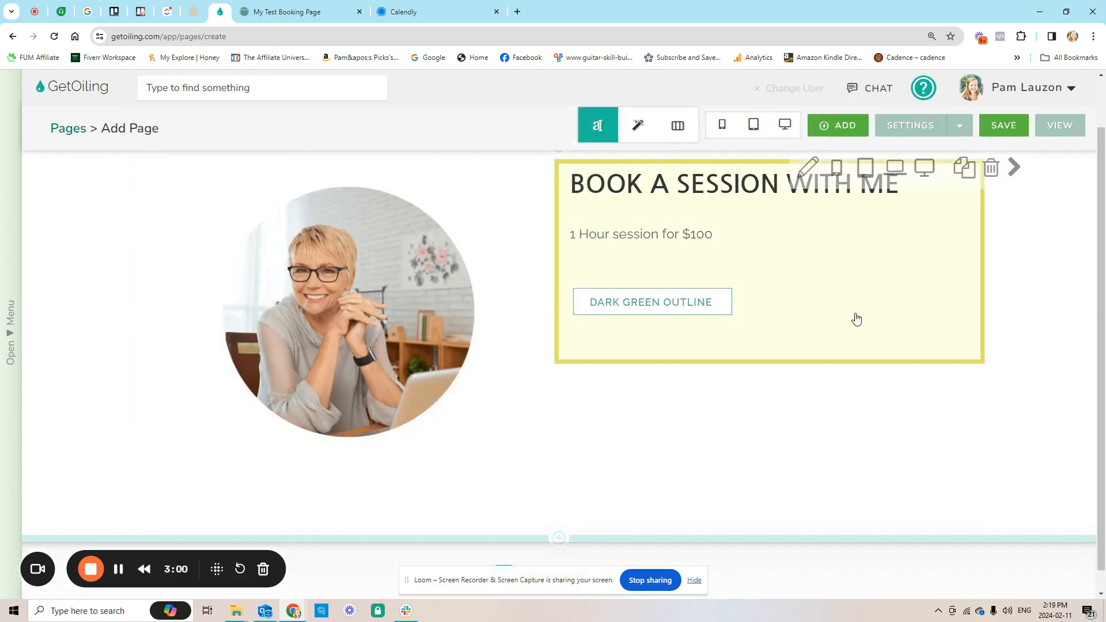
# Duplicate the two-column section and replace the session line in the lower copy with "4 session package".
pyautogui.click(966, 170)
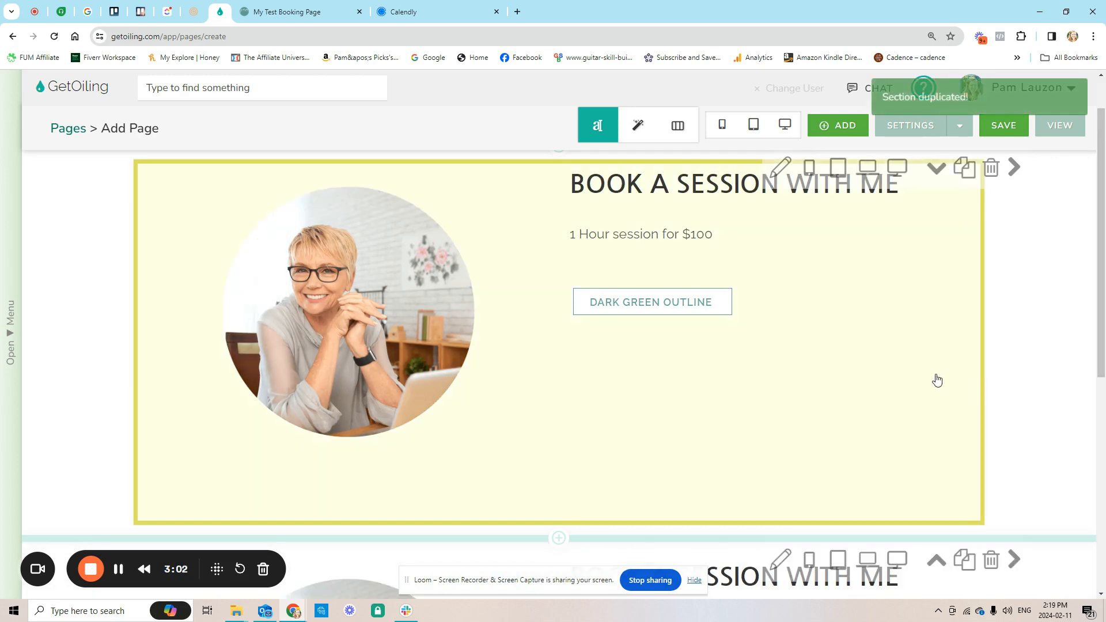
pyautogui.scroll(-7, 936, 378)
pyautogui.click(634, 297)
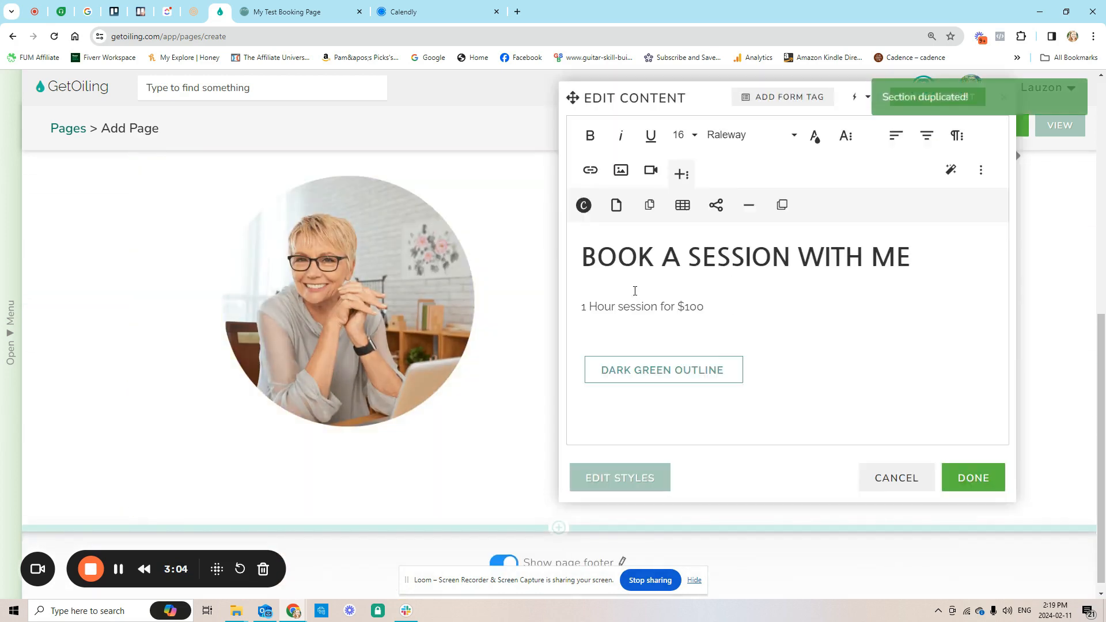
pyautogui.moveTo(581, 307); pyautogui.dragTo(737, 300)
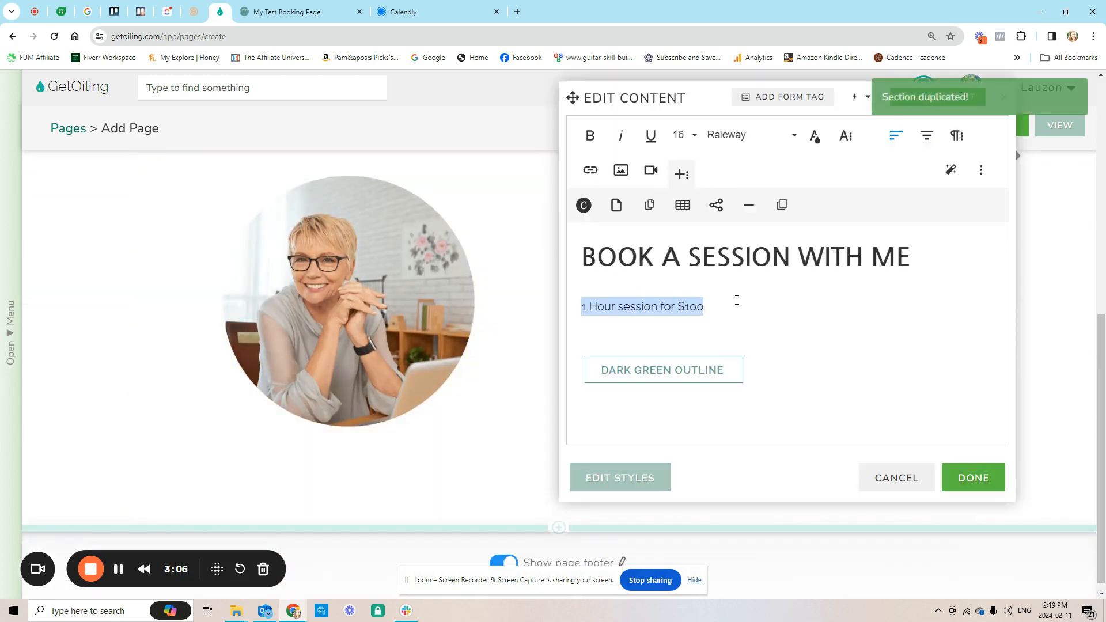
pyautogui.write('4 sessions pa')
pyautogui.press('BackSpace')
pyautogui.press('BackSpace')
pyautogui.press('BackSpace')
pyautogui.press('BackSpace')
pyautogui.write('package')
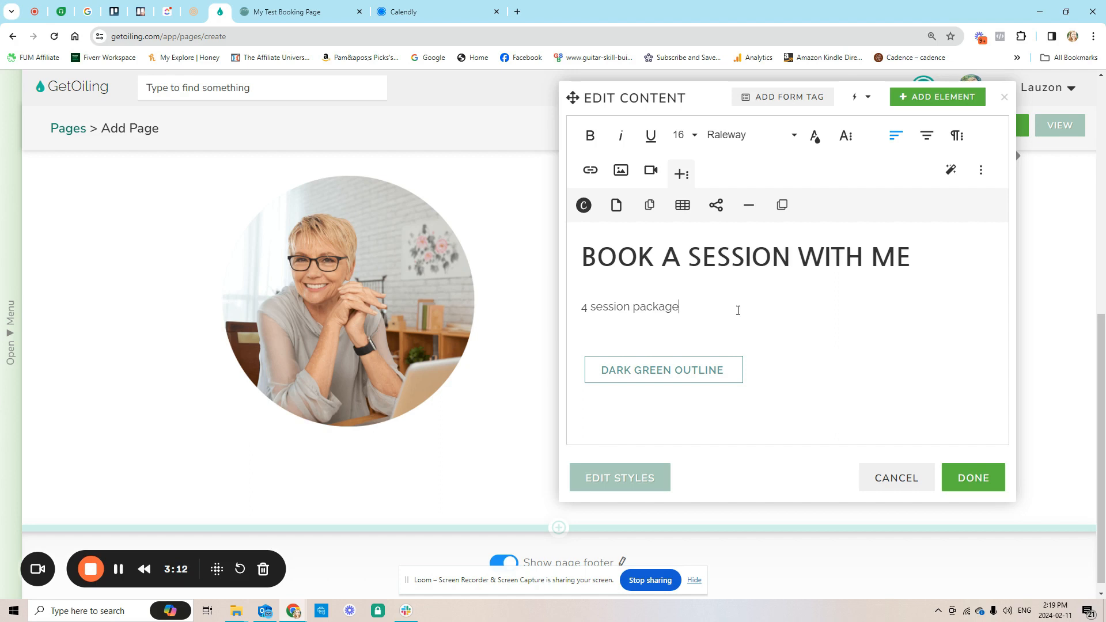
# Link the button in the 4 session package section to #lead, label it "Book Now" and apply the content changes.
pyautogui.click(700, 373)
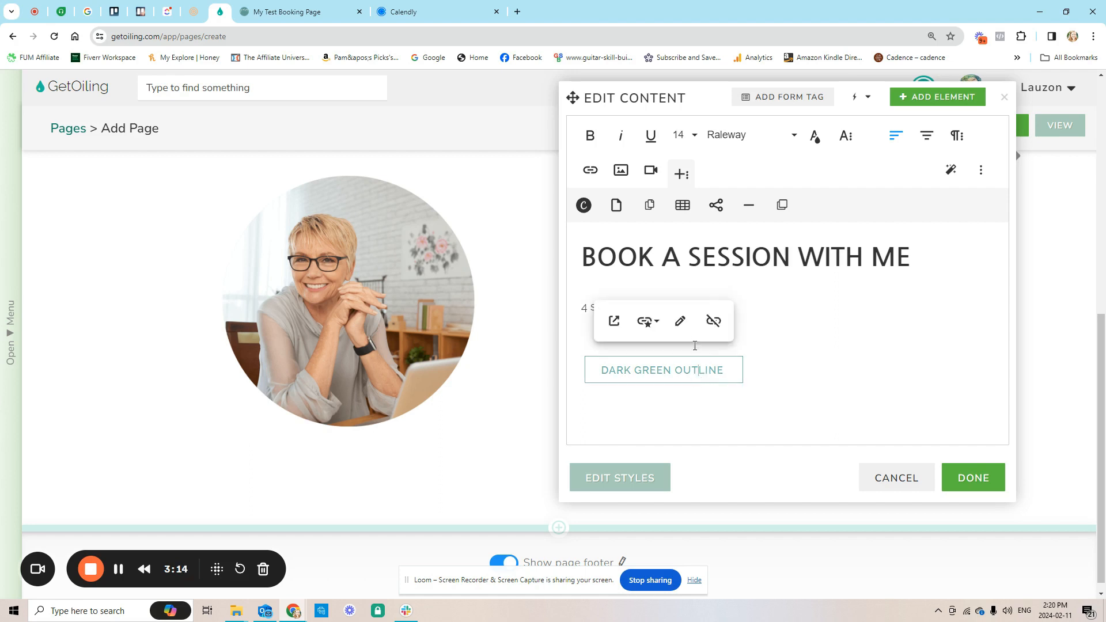
pyautogui.click(680, 334)
pyautogui.click(614, 196)
pyautogui.write('lead')
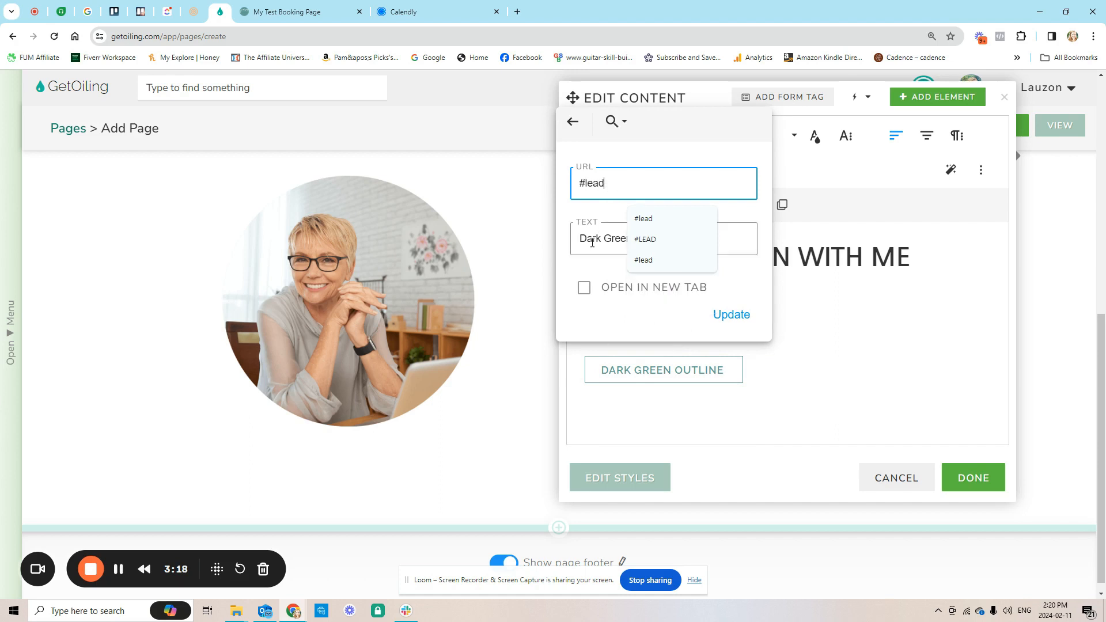
pyautogui.tripleClick(743, 243)
pyautogui.write('Book Now')
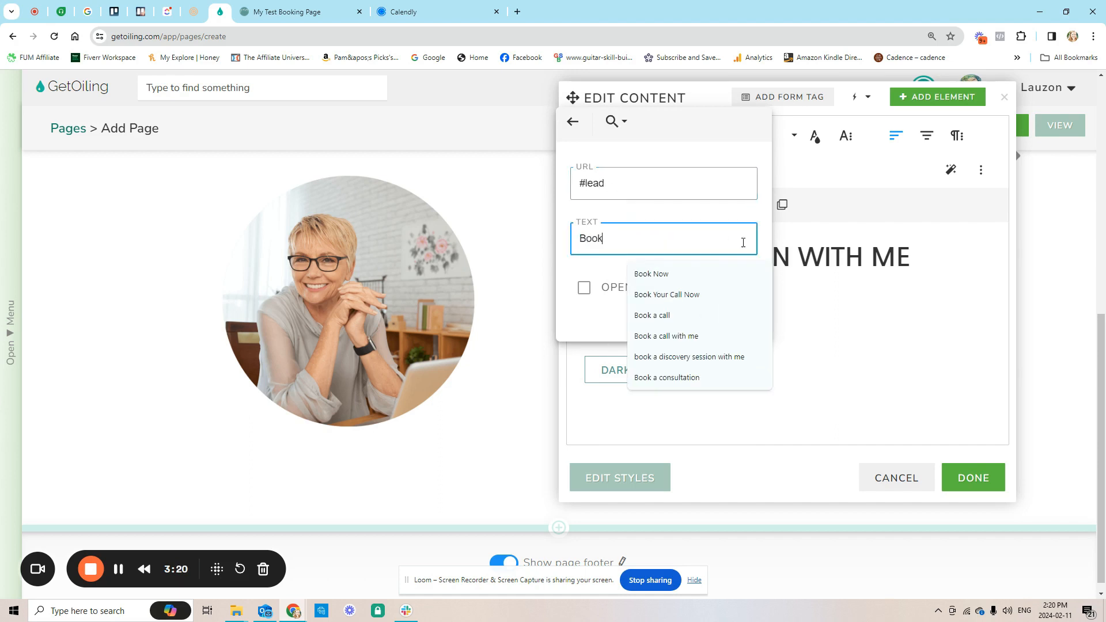
pyautogui.click(736, 325)
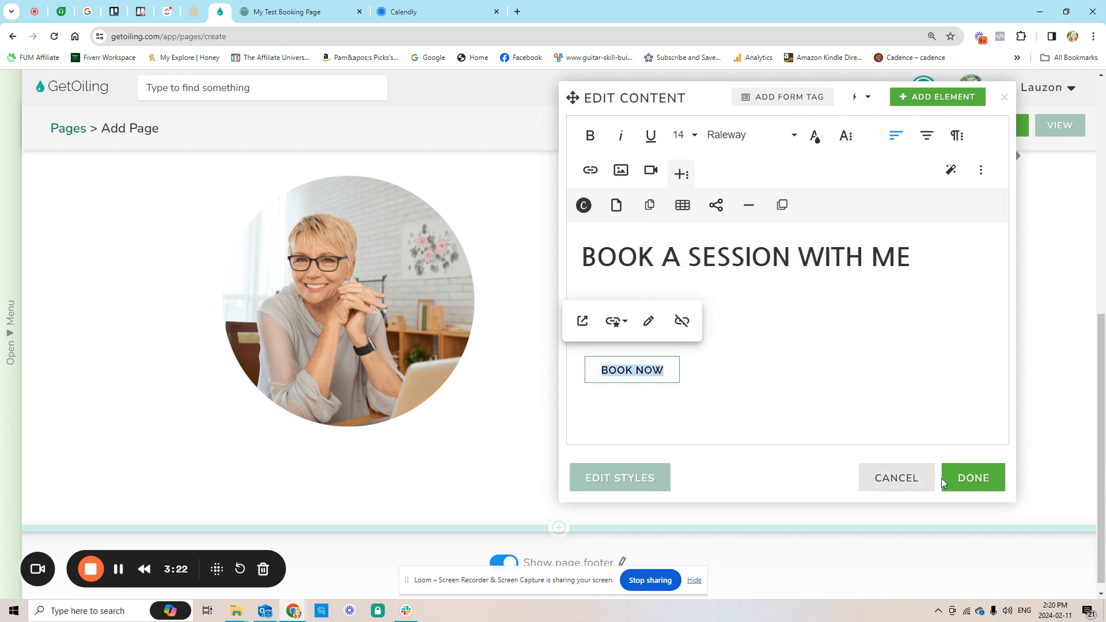
pyautogui.click(954, 480)
# Link the button in the "1 Hour session for $100" section to #lead, label it "Book Now" and apply the content changes.
pyautogui.scroll(6, 780, 405)
pyautogui.click(658, 259)
pyautogui.click(631, 371)
pyautogui.click(684, 407)
pyautogui.write('lead')
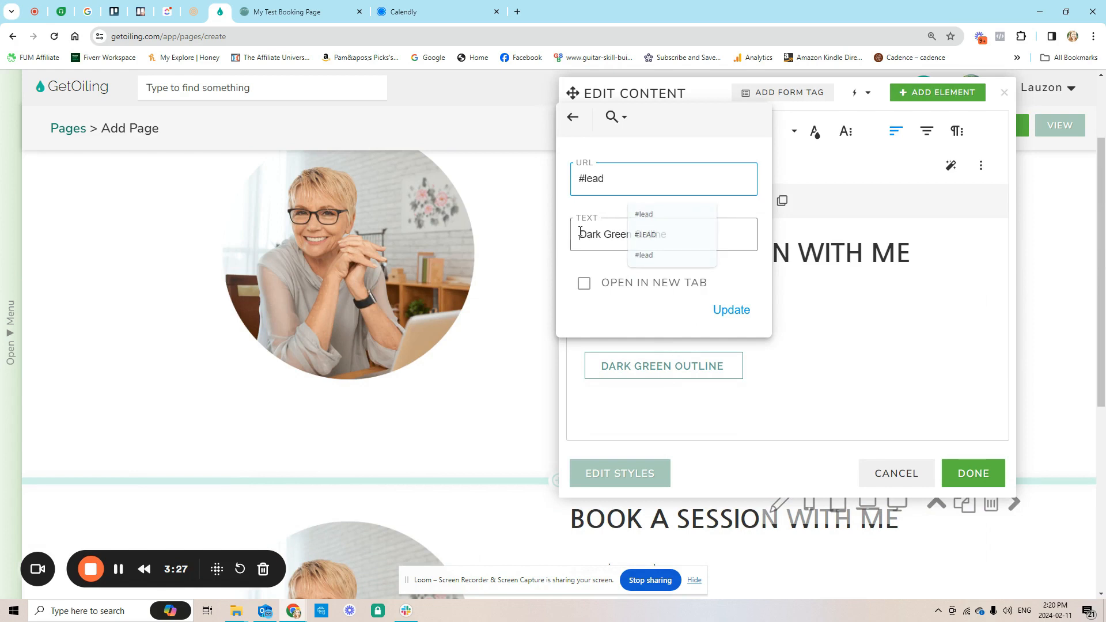
pyautogui.tripleClick(677, 234)
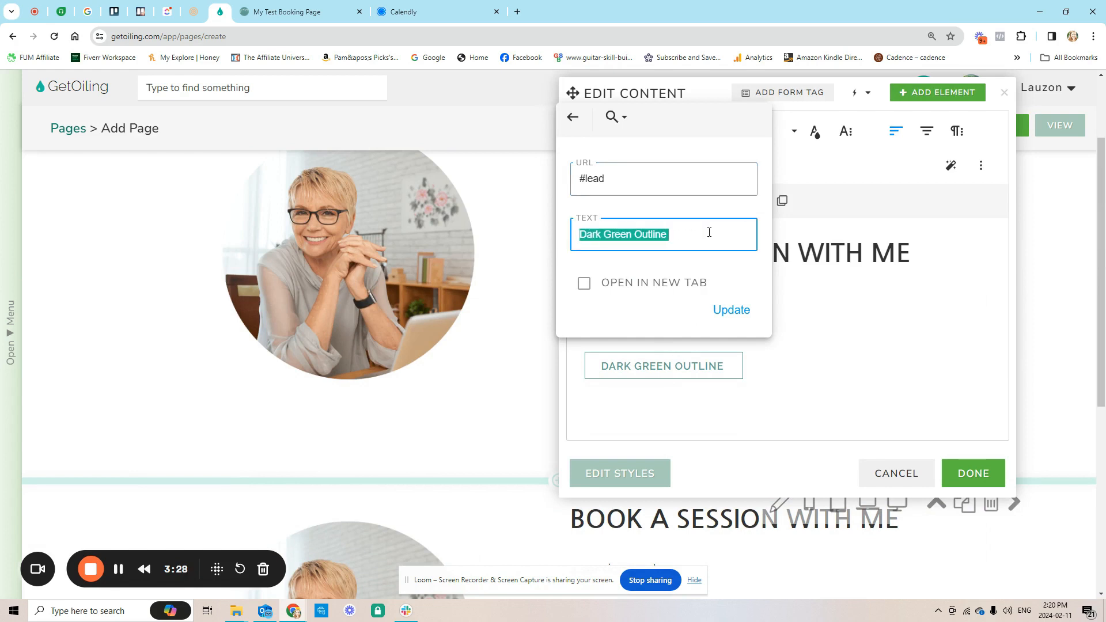
pyautogui.write('Book Now')
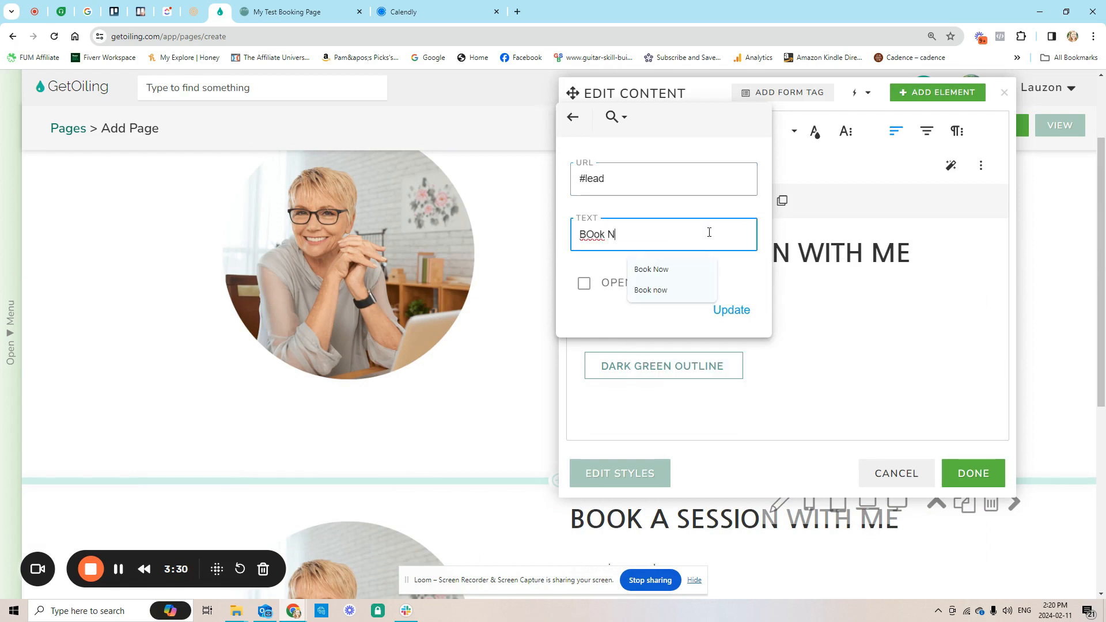
pyautogui.press('Return')
pyautogui.click(971, 472)
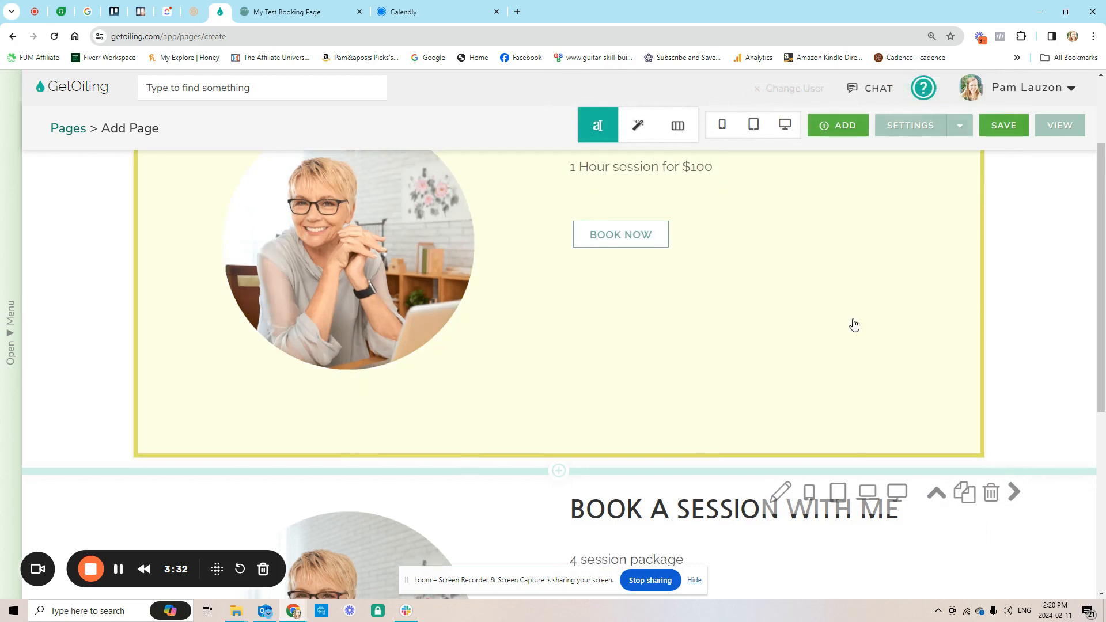
pyautogui.scroll(-5, 875, 345)
pyautogui.scroll(-1, 912, 372)
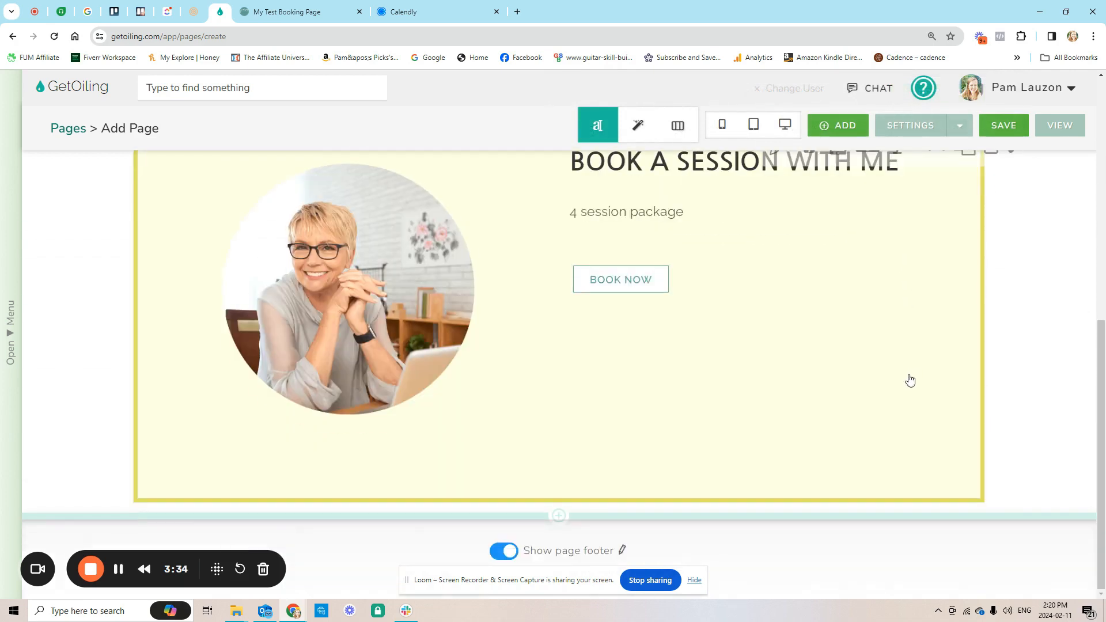
pyautogui.scroll(2, 910, 381)
pyautogui.scroll(3, 910, 378)
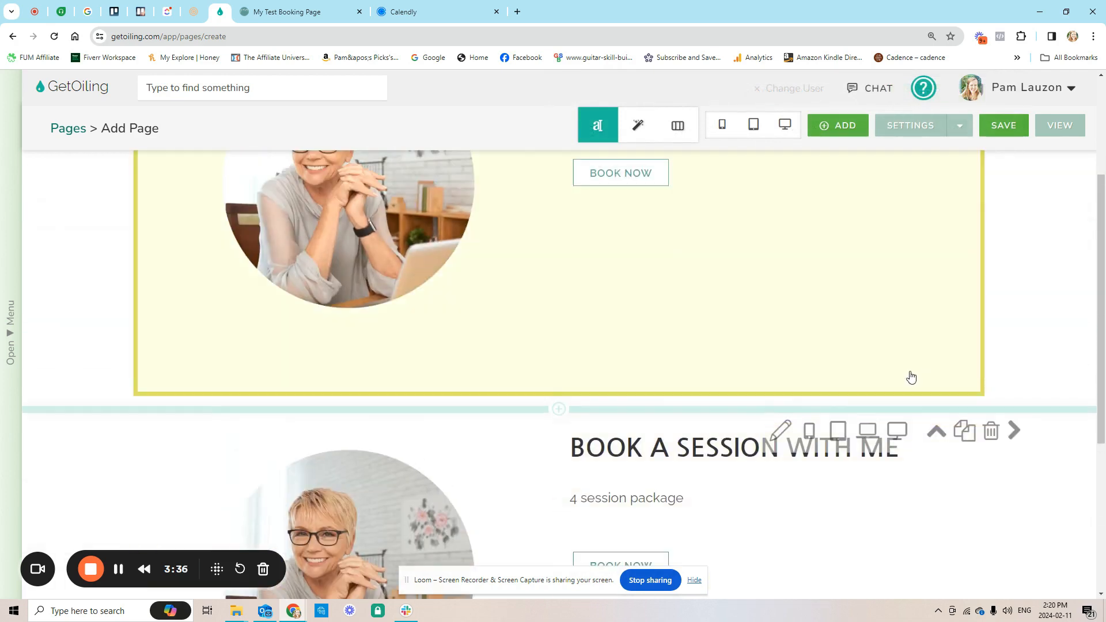
pyautogui.scroll(3, 905, 366)
pyautogui.scroll(-3, 927, 394)
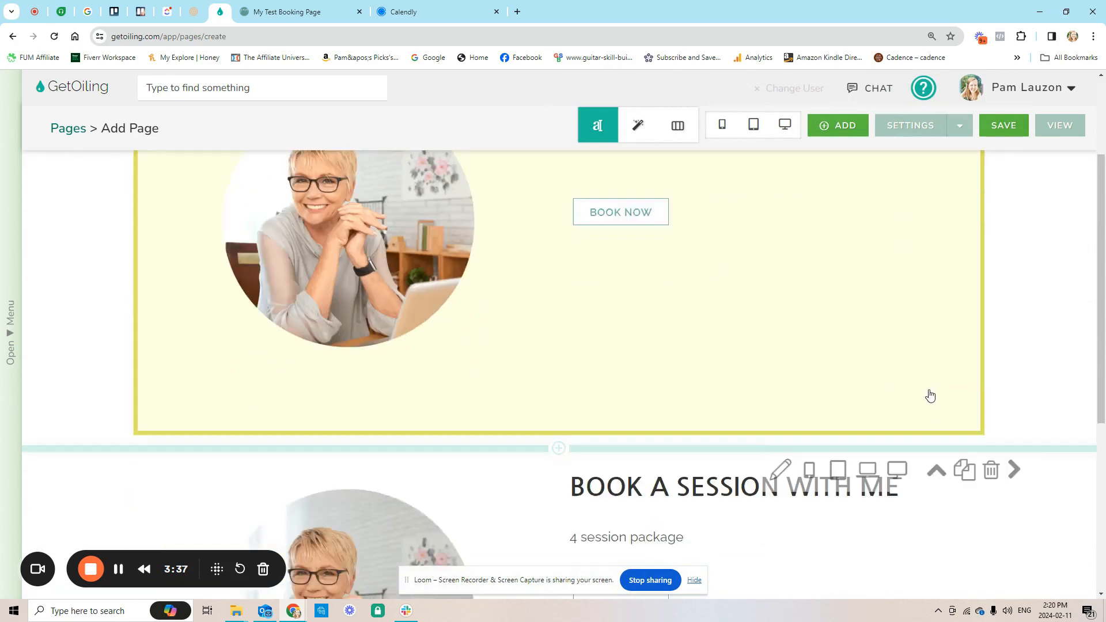
# In the page's lead capture settings, set the form button label to "BOok Now" and the button style to Orange.
pyautogui.click(907, 127)
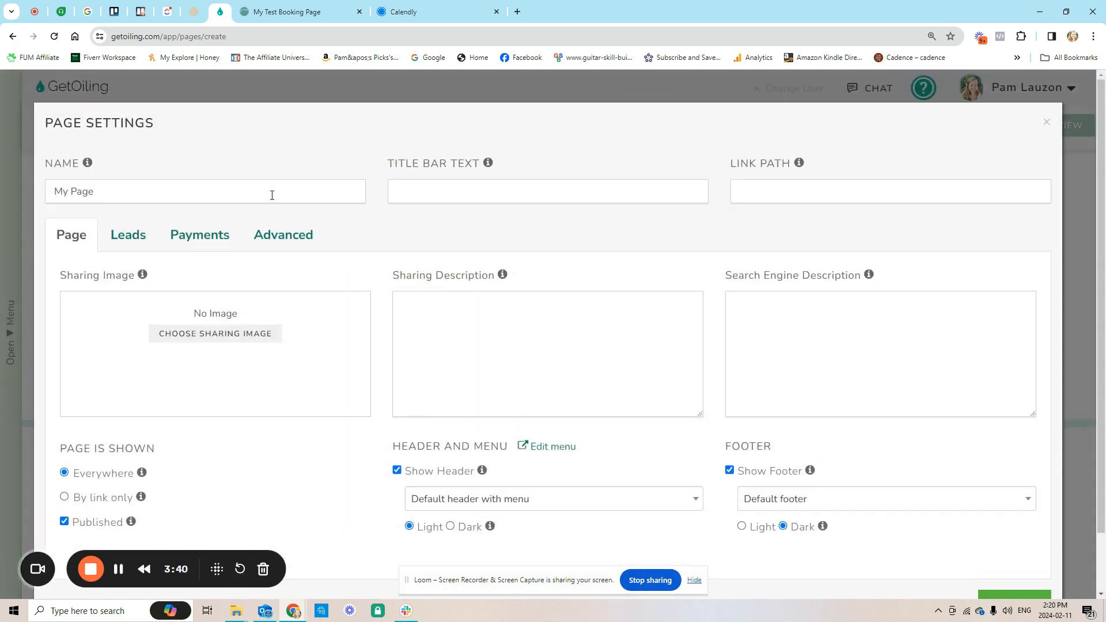
pyautogui.click(133, 246)
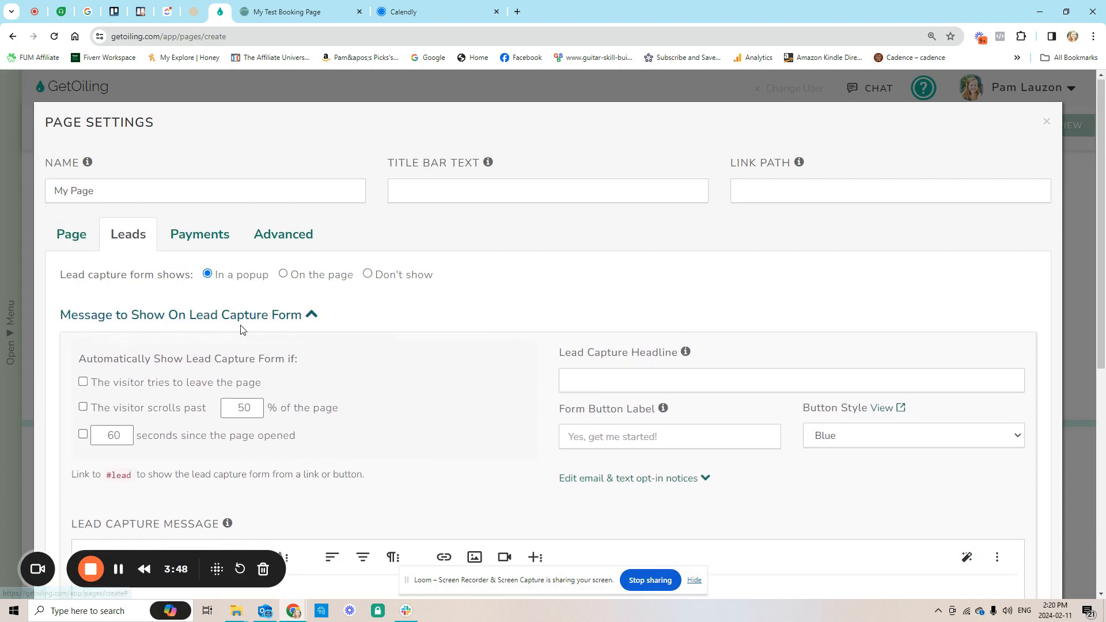
pyautogui.scroll(-3, 274, 328)
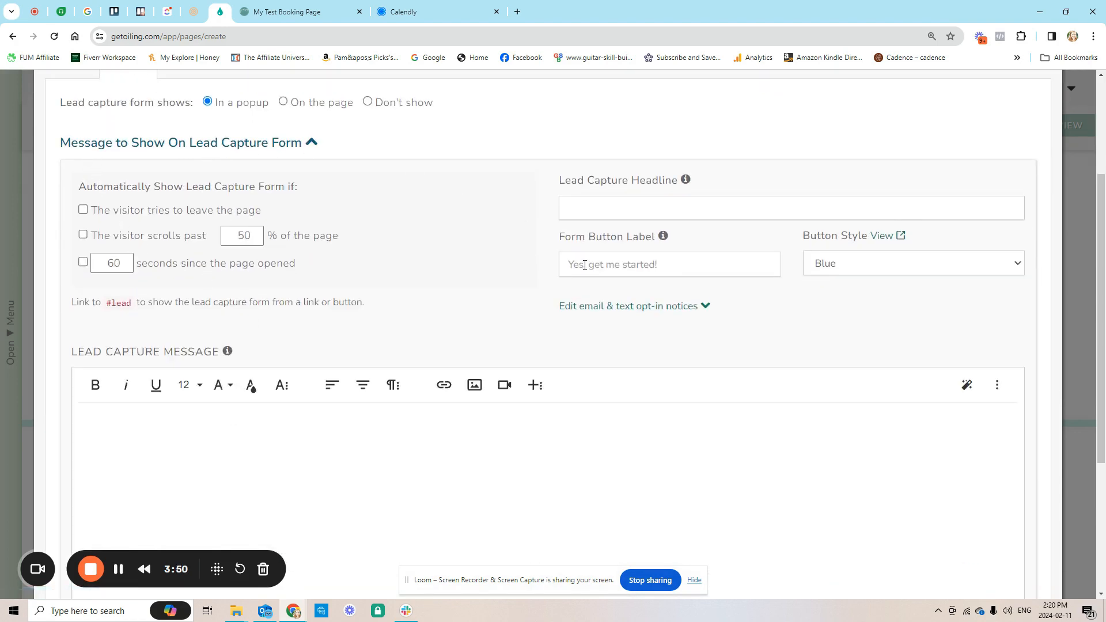
pyautogui.click(644, 265)
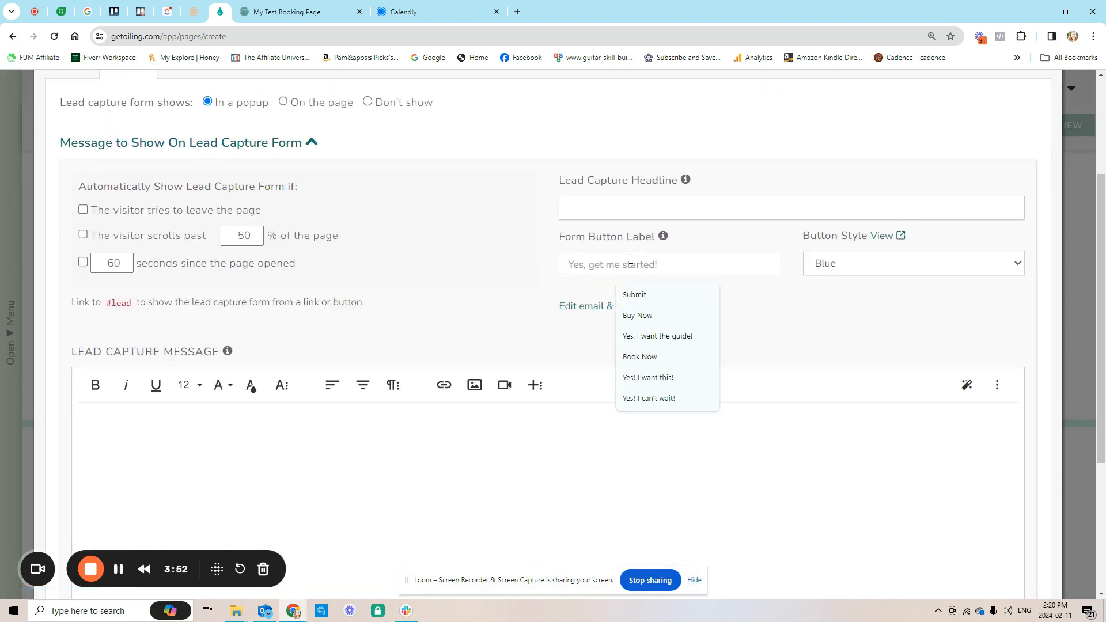
pyautogui.write('BOok Now')
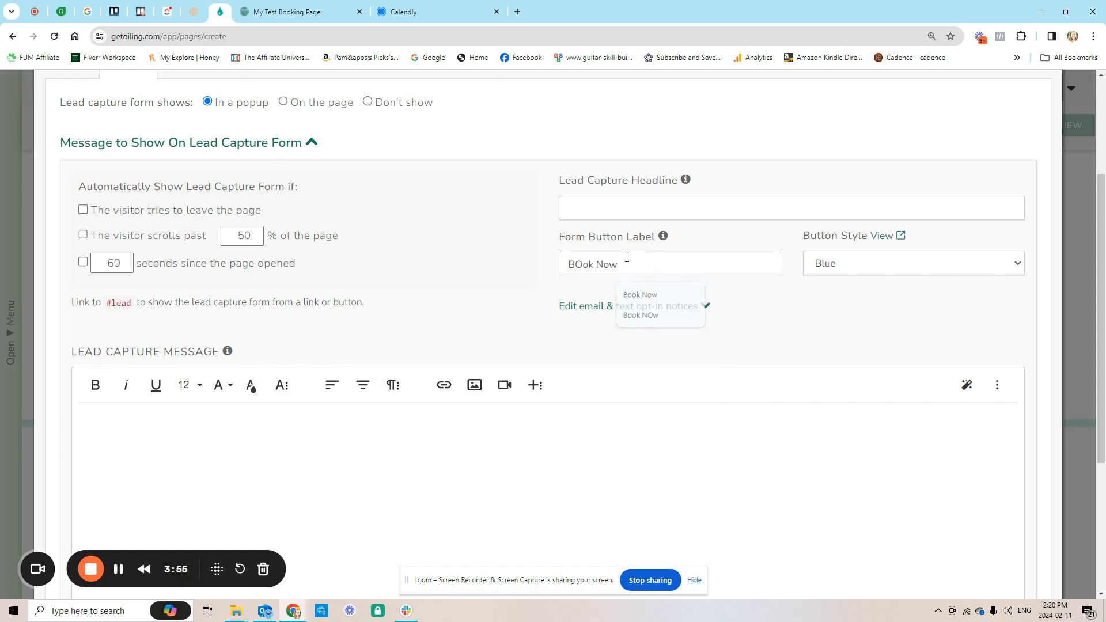
pyautogui.press('Tab')
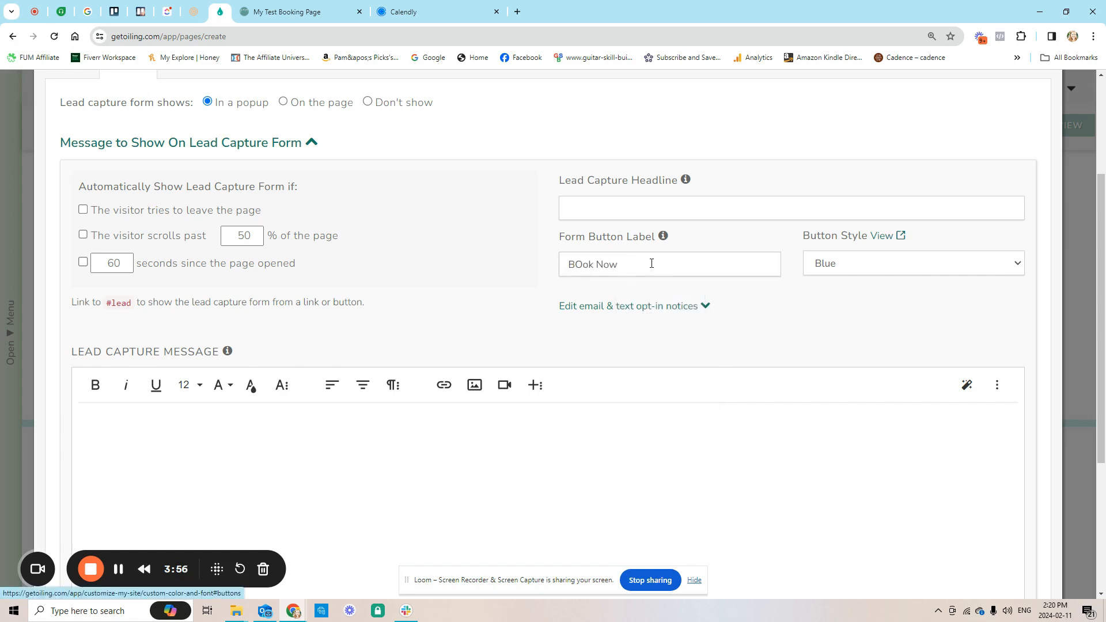
pyautogui.click(829, 264)
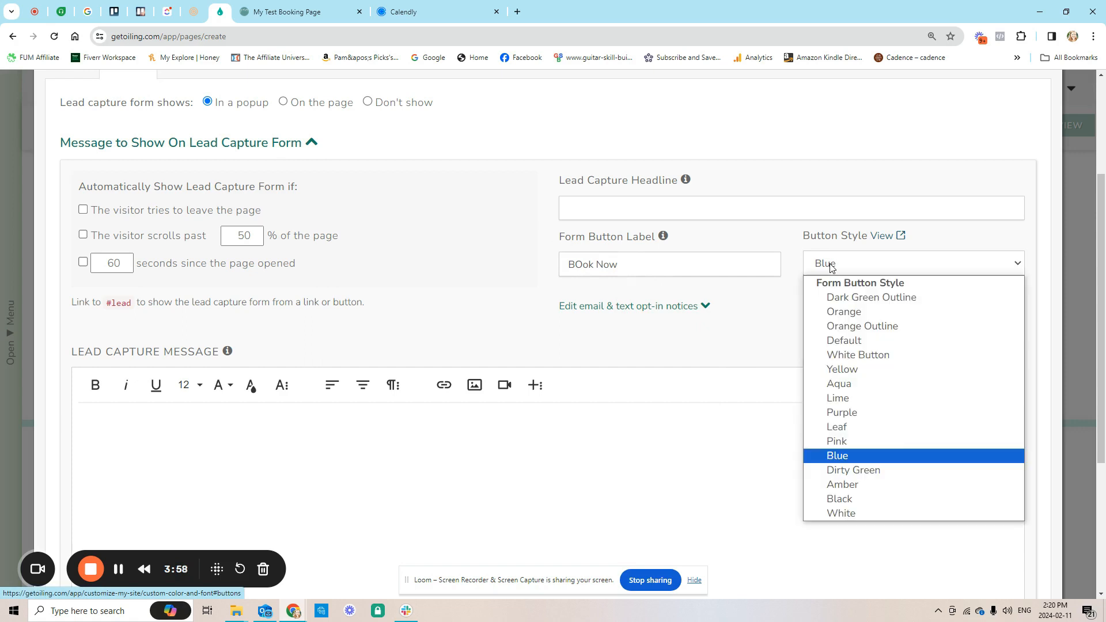
pyautogui.click(843, 312)
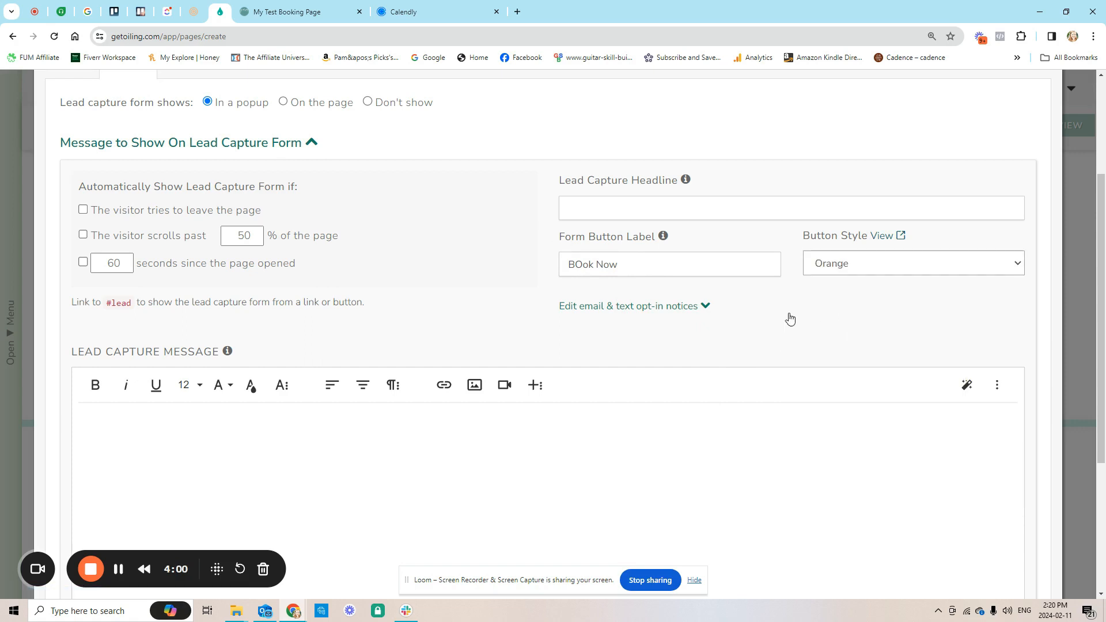
# Insert the circular portrait of the woman with glasses from the stored images into the lead capture message.
pyautogui.scroll(-3, 536, 327)
pyautogui.click(266, 294)
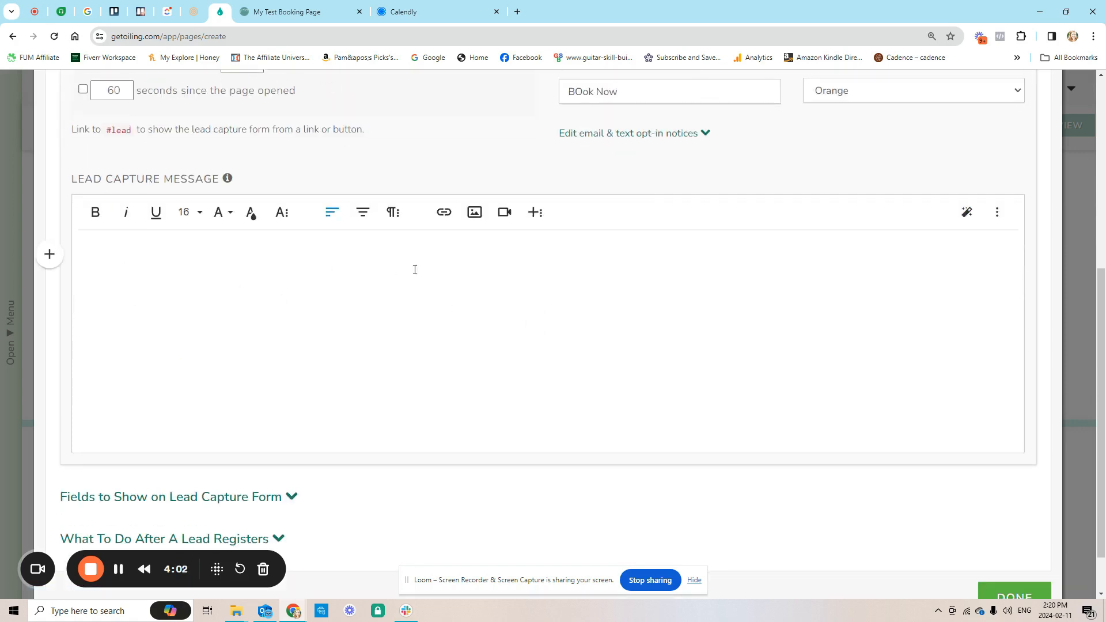
pyautogui.click(475, 212)
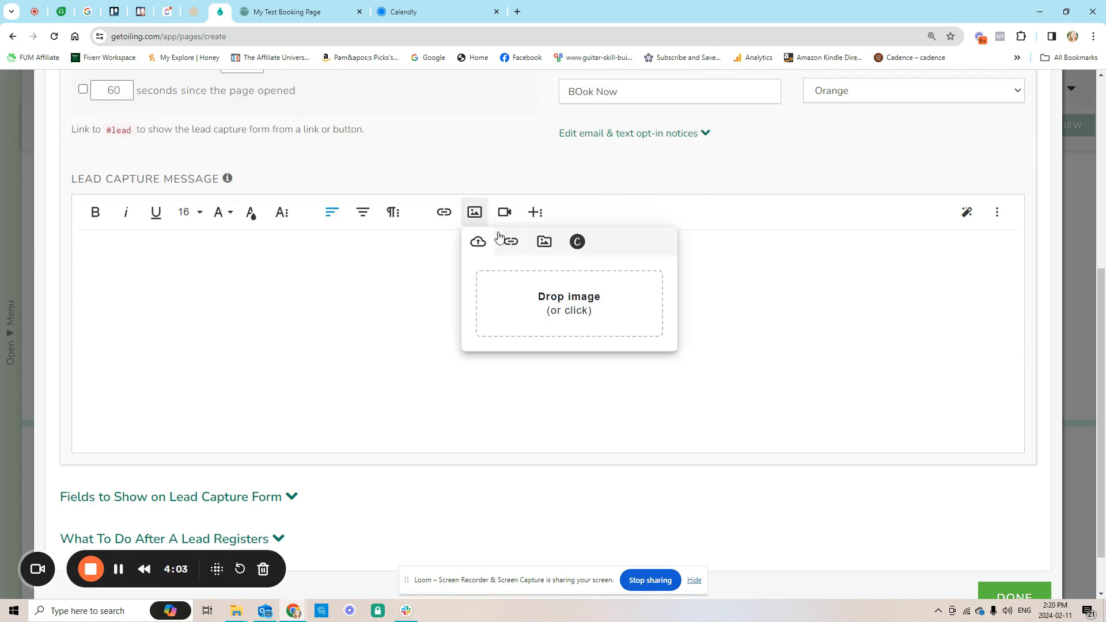
pyautogui.click(540, 242)
pyautogui.scroll(-5, 461, 253)
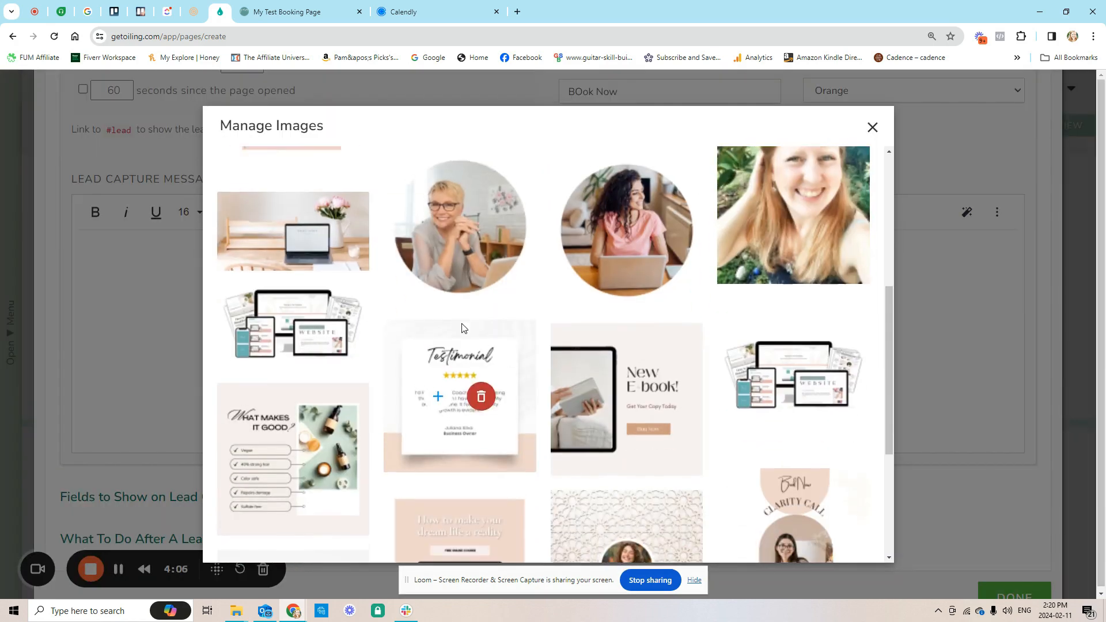
pyautogui.click(449, 225)
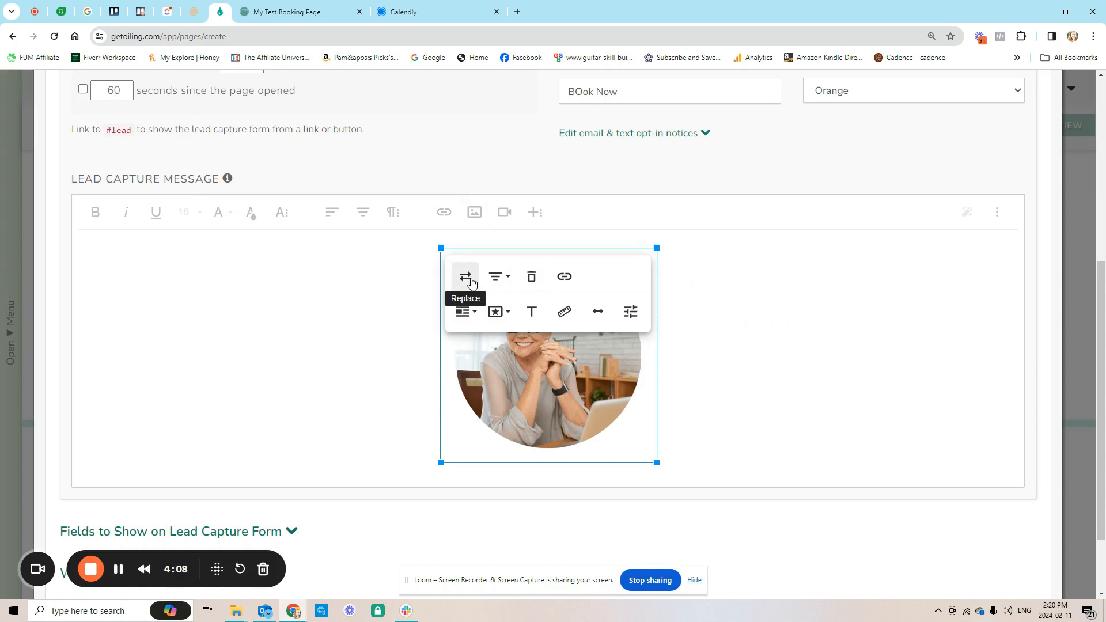
# Left-align the portrait in the lead capture message so that text flows beside it, and place the text cursor there.
pyautogui.click(467, 311)
pyautogui.click(471, 338)
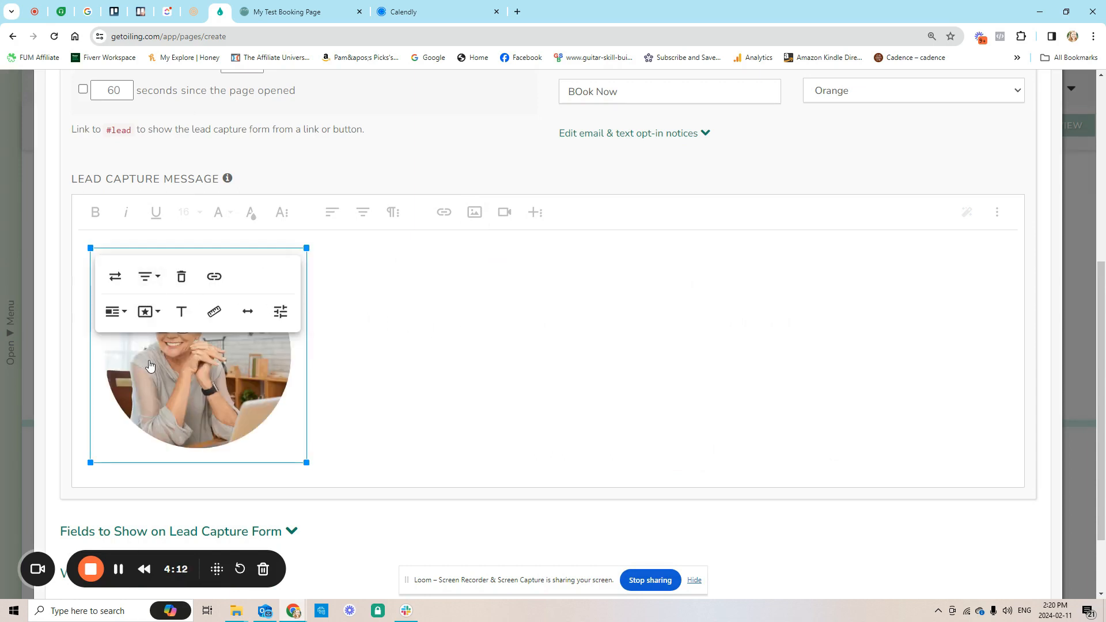
pyautogui.click(318, 355)
pyautogui.click(204, 354)
pyautogui.click(115, 312)
pyautogui.click(116, 311)
pyautogui.click(146, 277)
pyautogui.click(160, 303)
pyautogui.click(333, 311)
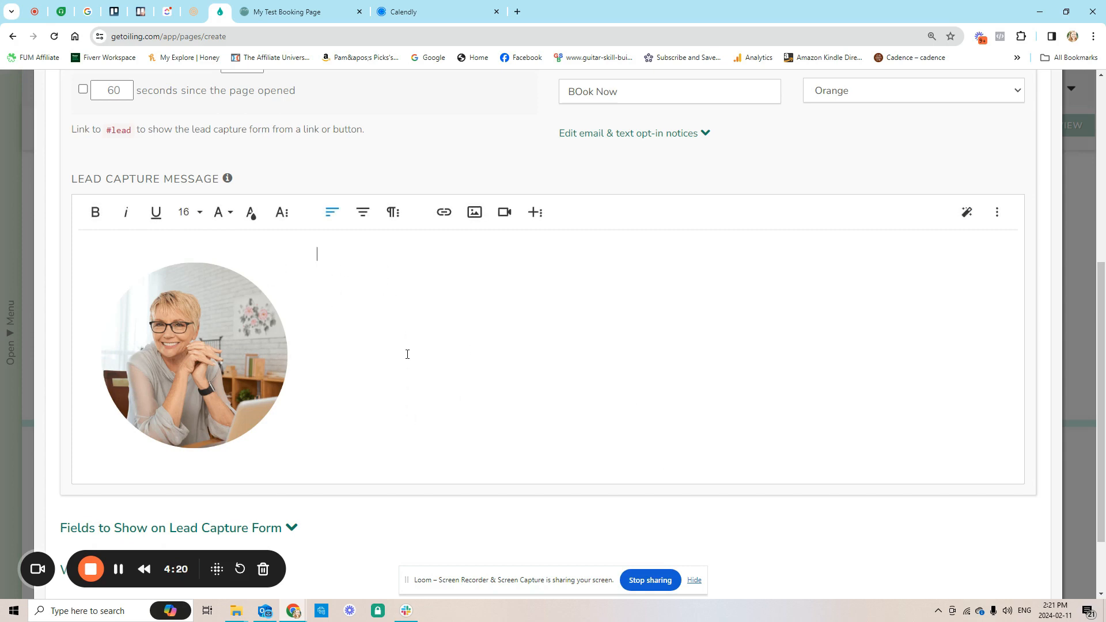
# Write "Choose Your Package Below:" beside the portrait, one line down in the lead capture message.
pyautogui.press('Return')
pyautogui.press('Return')
pyautogui.write('Book')
pyautogui.press('BackSpace')
pyautogui.press('BackSpace')
pyautogui.press('BackSpace')
pyautogui.press('BackSpace')
pyautogui.press('BackSpace')
pyautogui.write('Choose Your Package Below:')
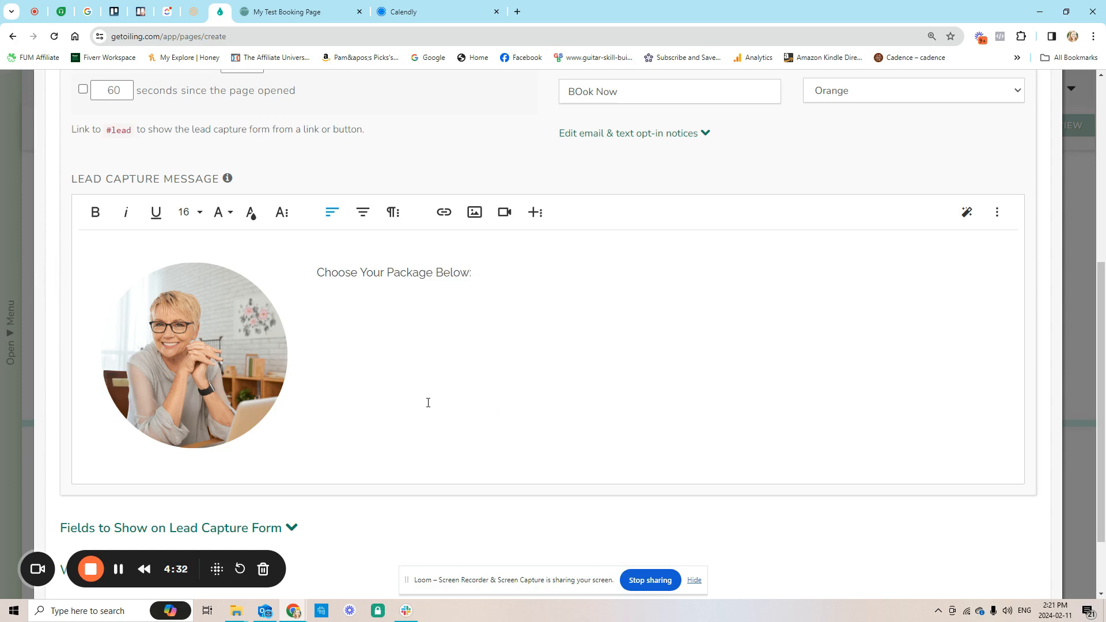
# Add a new field labelled "I agree to the terms...." to the lead capture form fields.
pyautogui.scroll(-2, 381, 402)
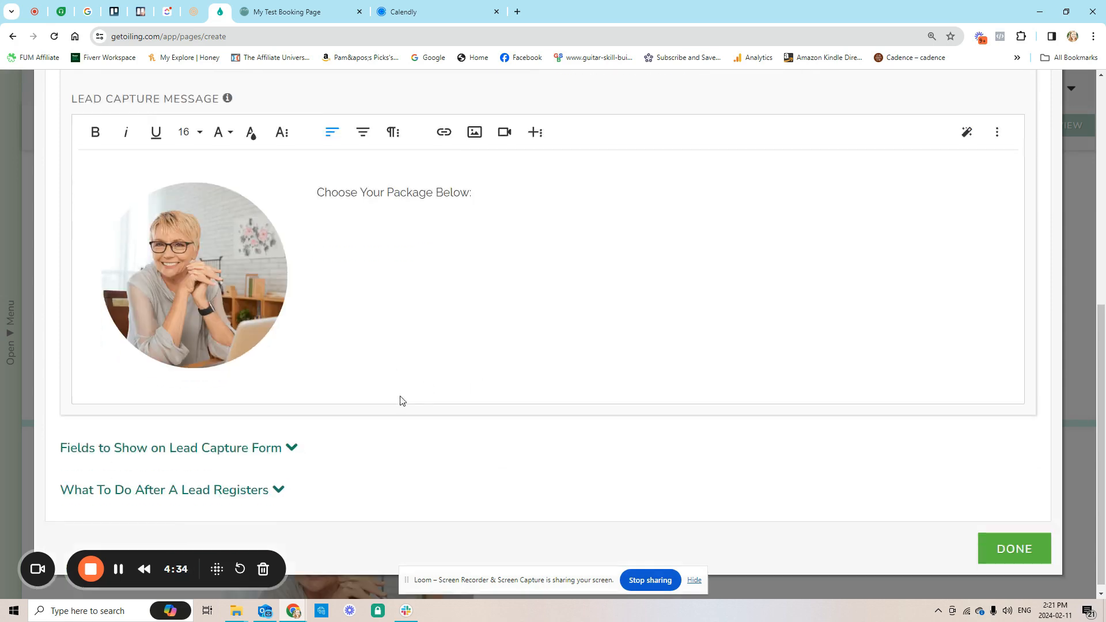
pyautogui.click(220, 448)
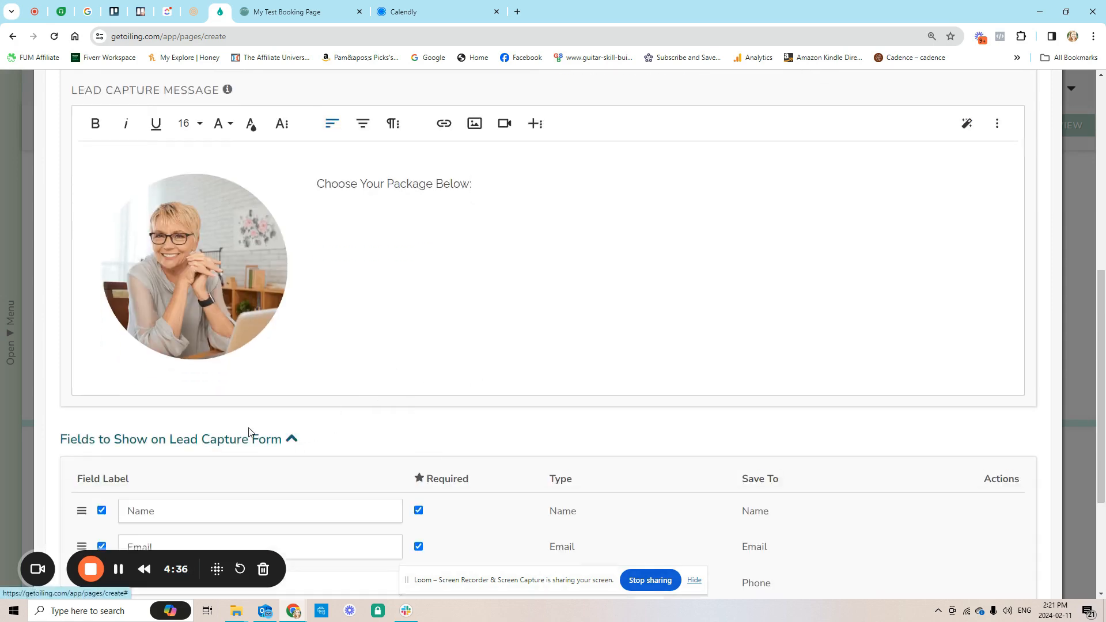
pyautogui.scroll(-4, 265, 418)
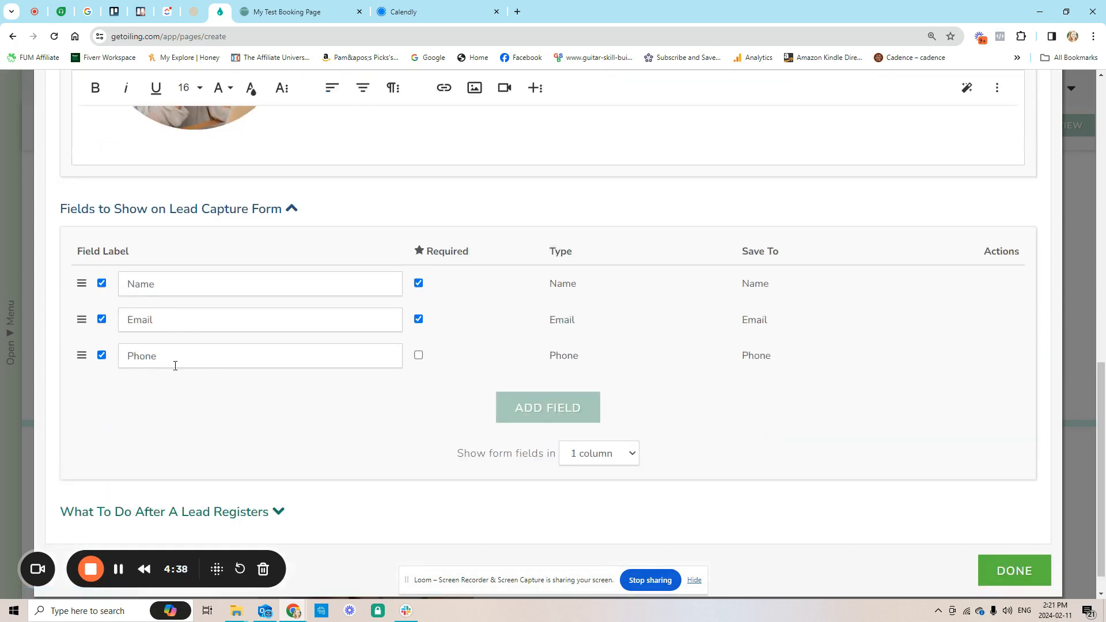
pyautogui.click(524, 416)
pyautogui.click(213, 395)
pyautogui.write('Iag')
pyautogui.press('BackSpace')
pyautogui.press('BackSpace')
pyautogui.write('agree to the term....')
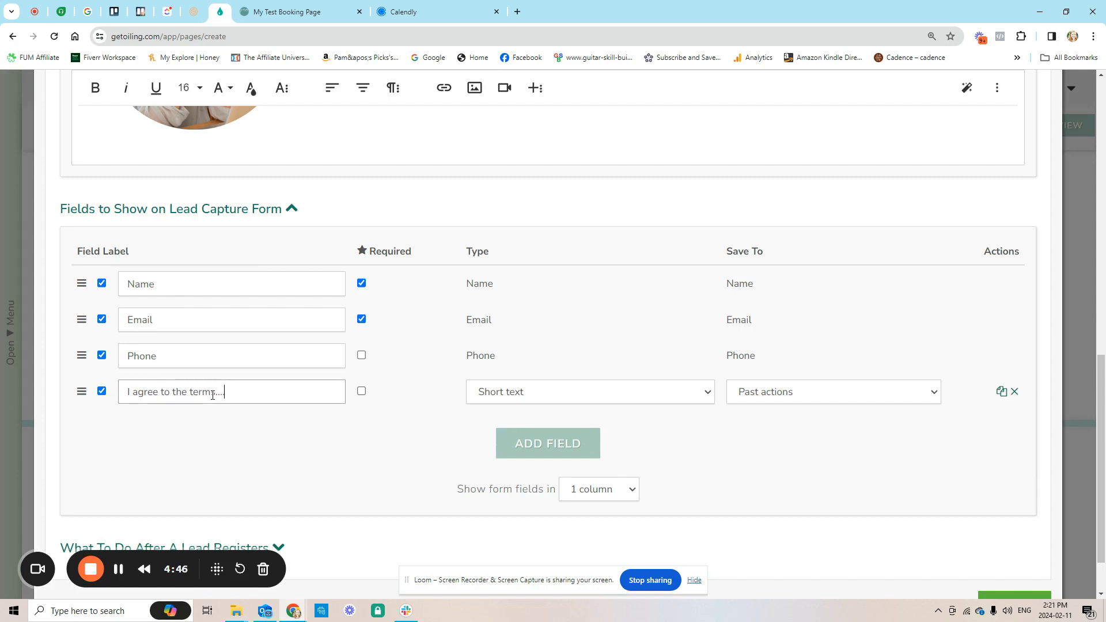
pyautogui.write('s...')
# Make the "I agree to the terms...." field required and set its type to "List - pick one".
pyautogui.scroll(4, 358, 382)
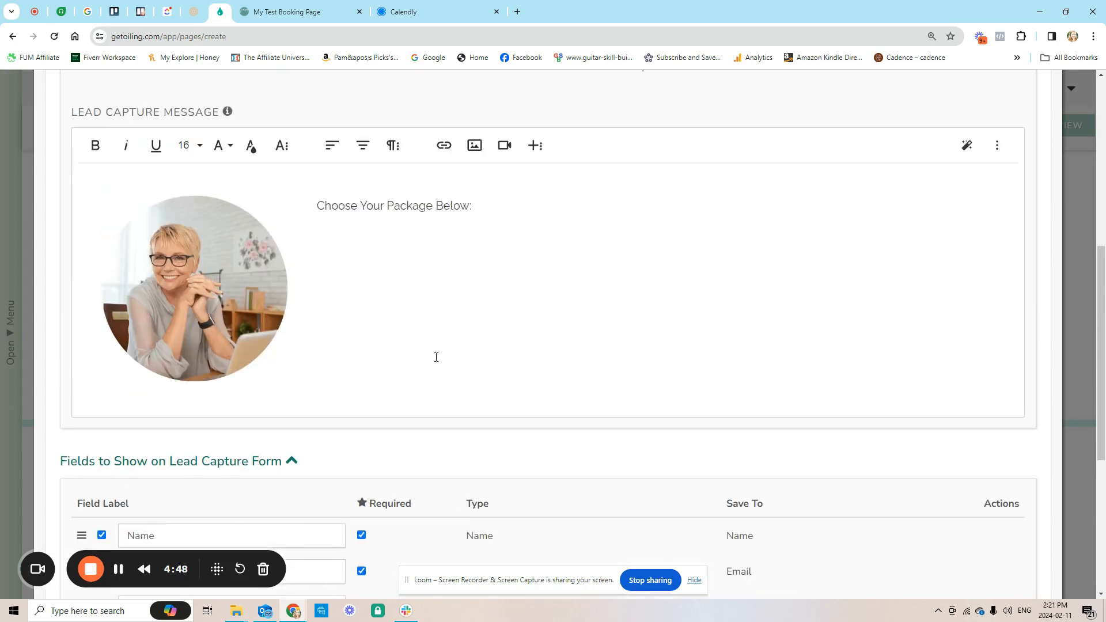
pyautogui.scroll(-4, 460, 364)
pyautogui.scroll(4, 389, 377)
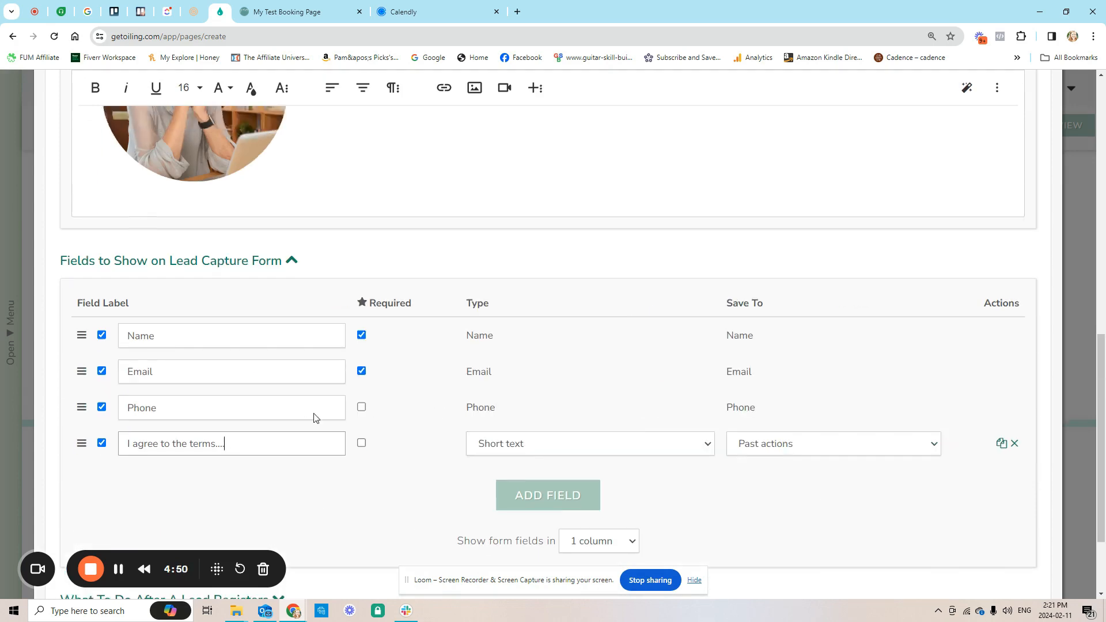
pyautogui.scroll(-5, 413, 391)
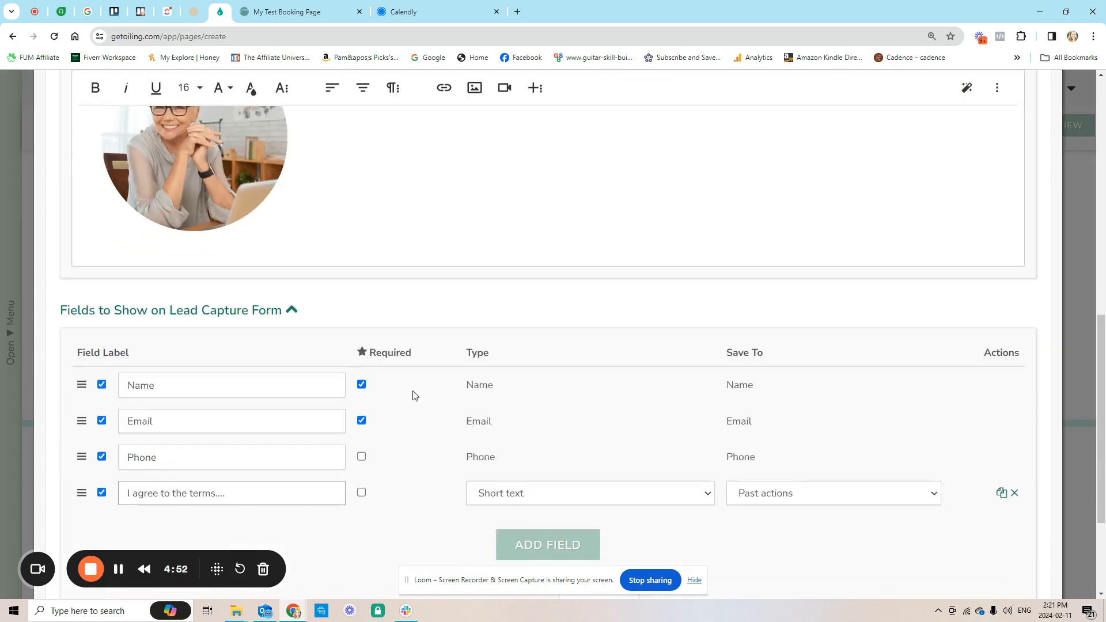
pyautogui.click(361, 325)
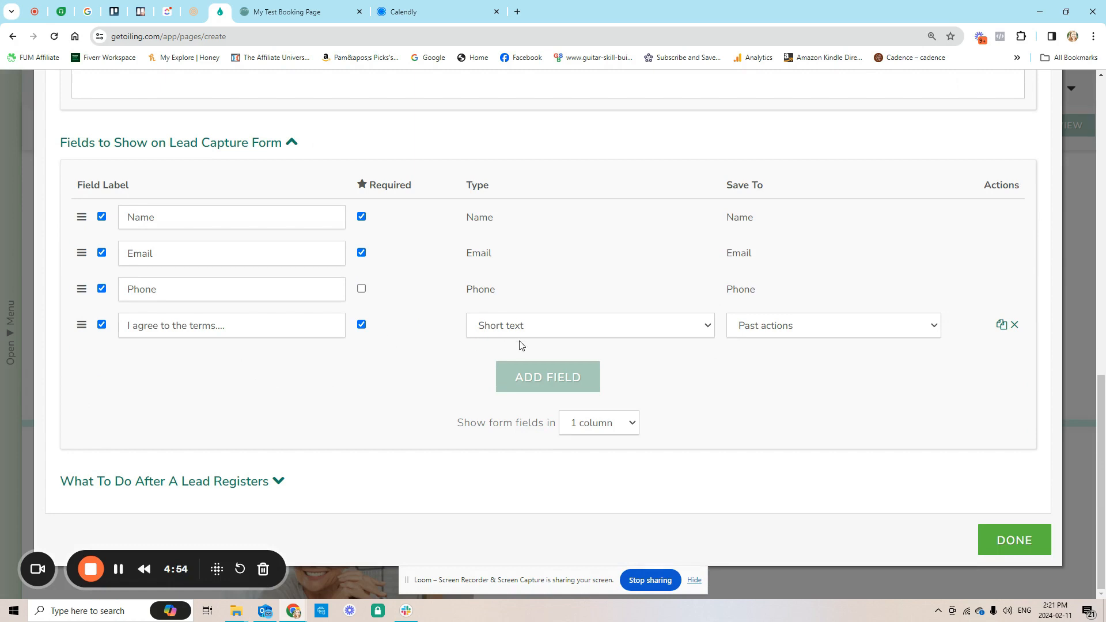
pyautogui.click(564, 337)
pyautogui.click(529, 388)
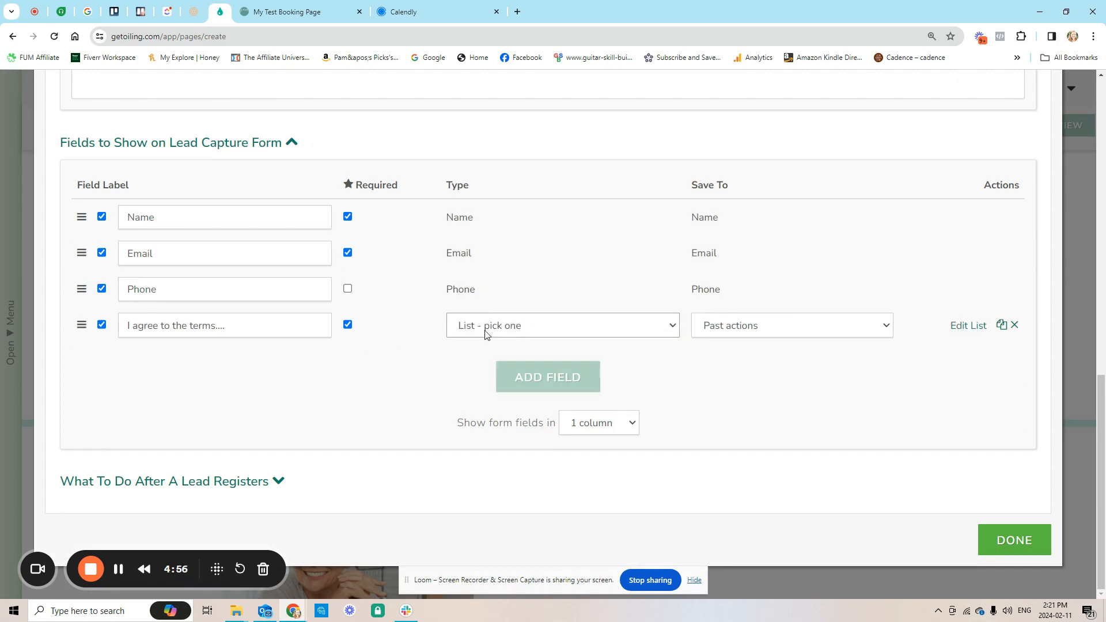
# Add the item "Yes I agree" to the list of choices for the "I agree to the terms...." field.
pyautogui.click(965, 326)
pyautogui.click(380, 571)
pyautogui.write('Yes I agree')
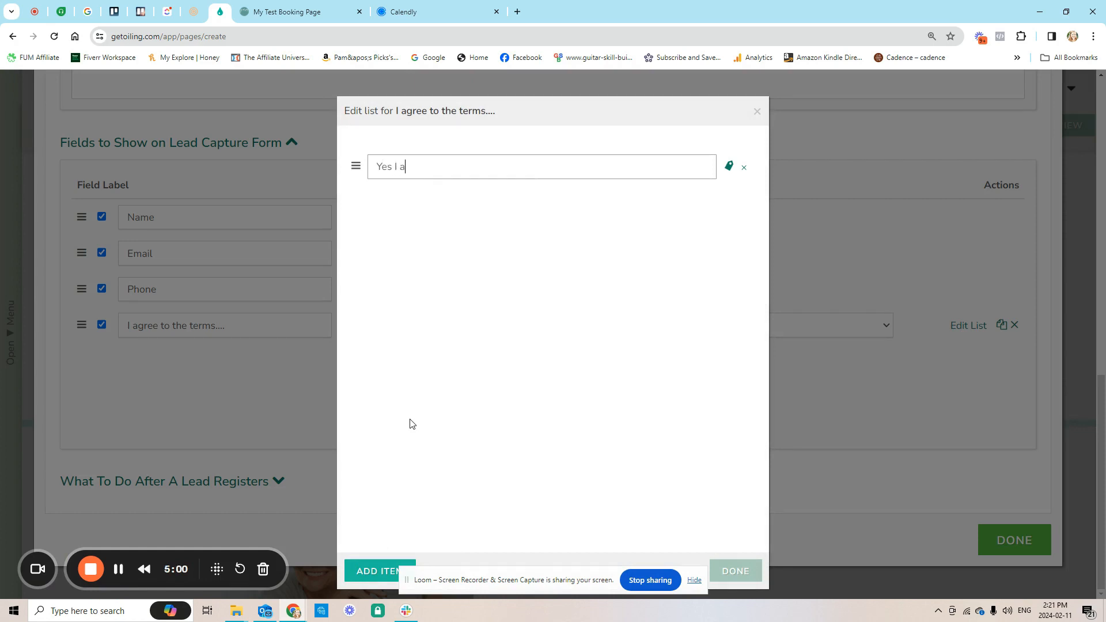
pyautogui.click(724, 574)
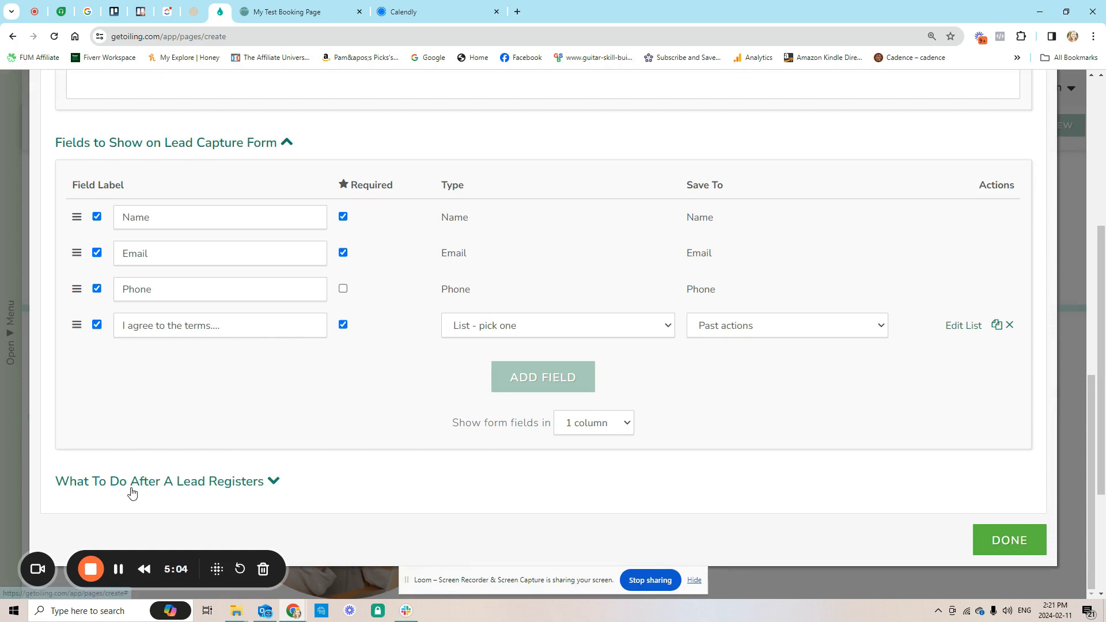
# Set the lead to be sent to an entered URL after registering, and place the cursor in the URL field.
pyautogui.click(213, 482)
pyautogui.scroll(-5, 260, 447)
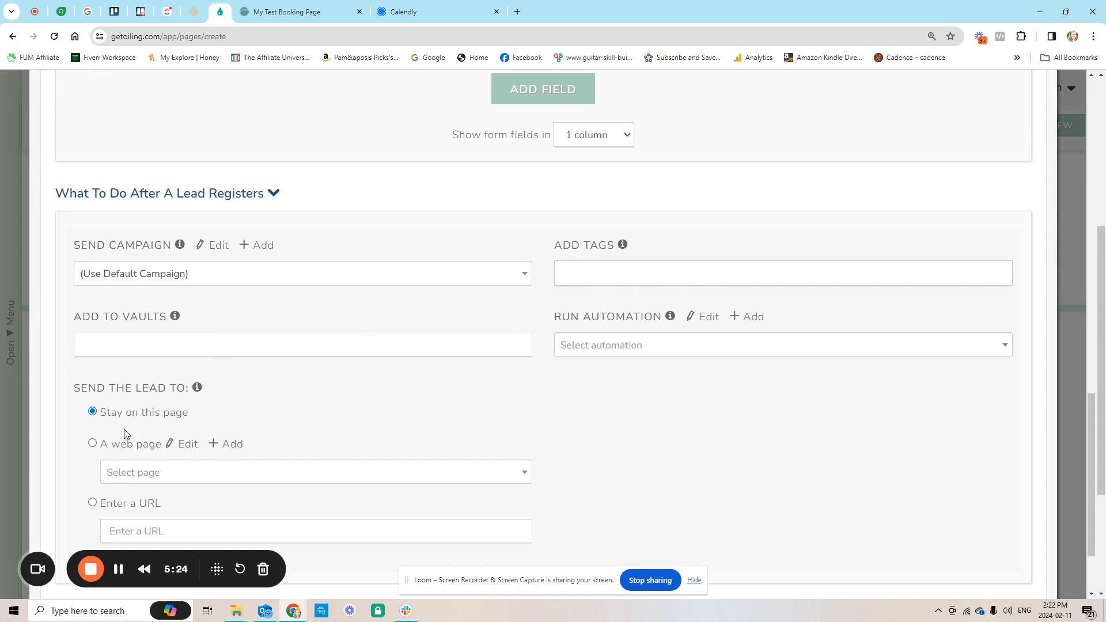
pyautogui.scroll(-2, 109, 472)
pyautogui.click(104, 399)
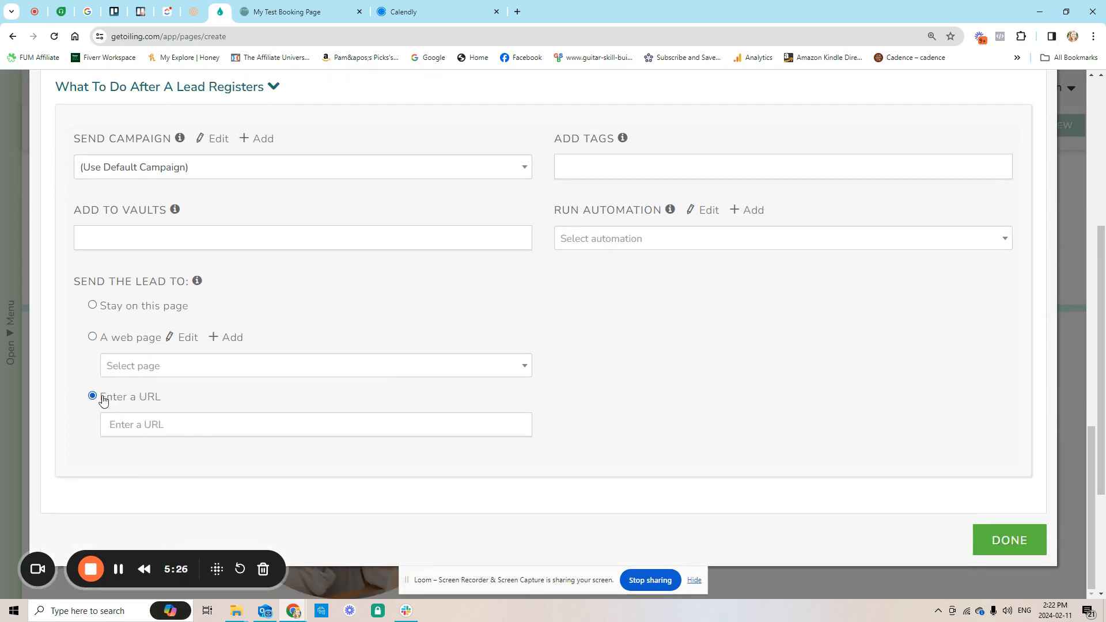
pyautogui.click(112, 424)
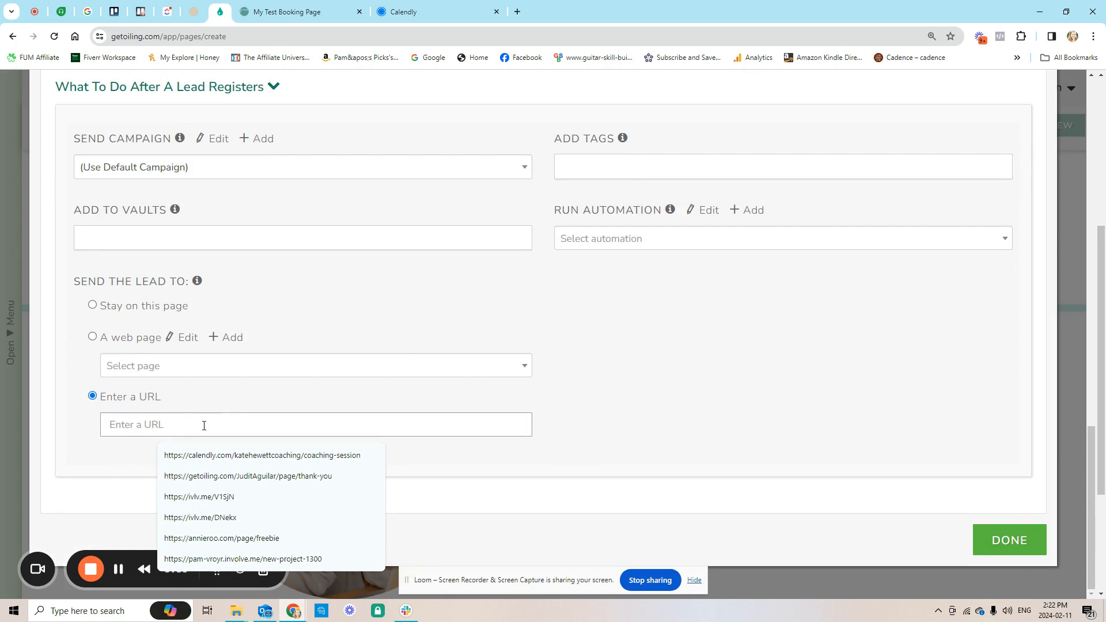
# Require payment on this page during the lead capture process, with Stripe as the payment processor.
pyautogui.scroll(10, 363, 408)
pyautogui.scroll(7, 330, 363)
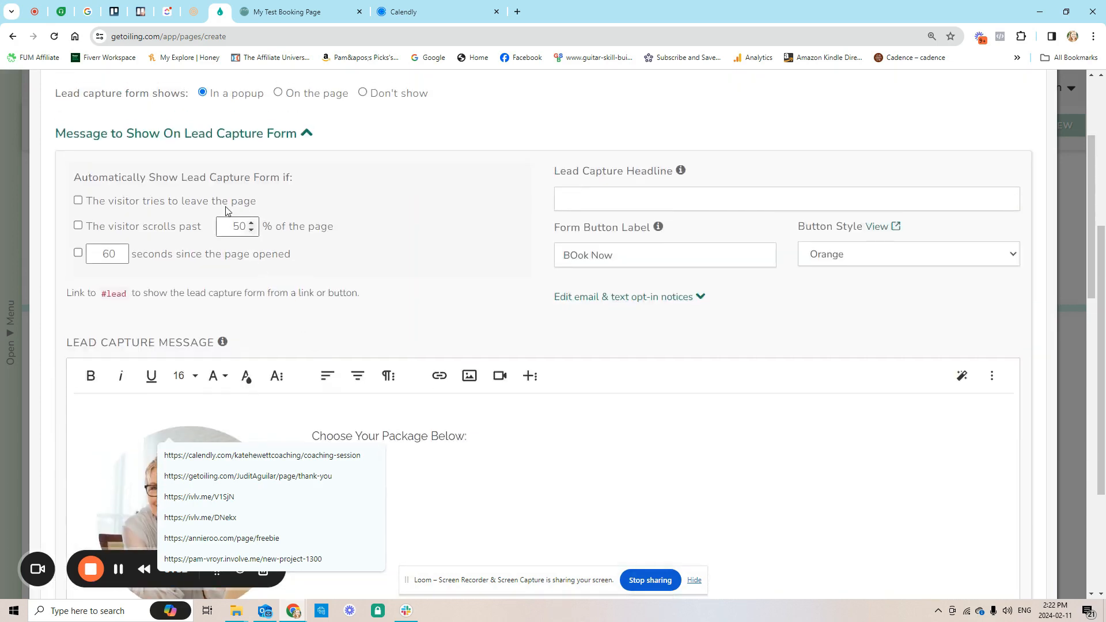
pyautogui.click(193, 229)
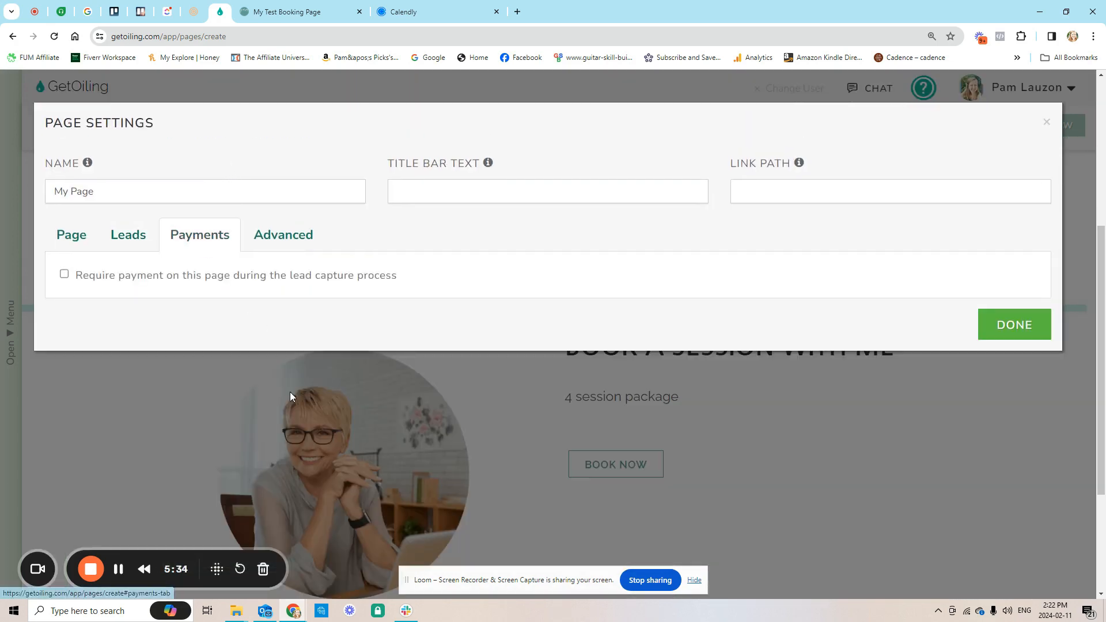
pyautogui.click(249, 281)
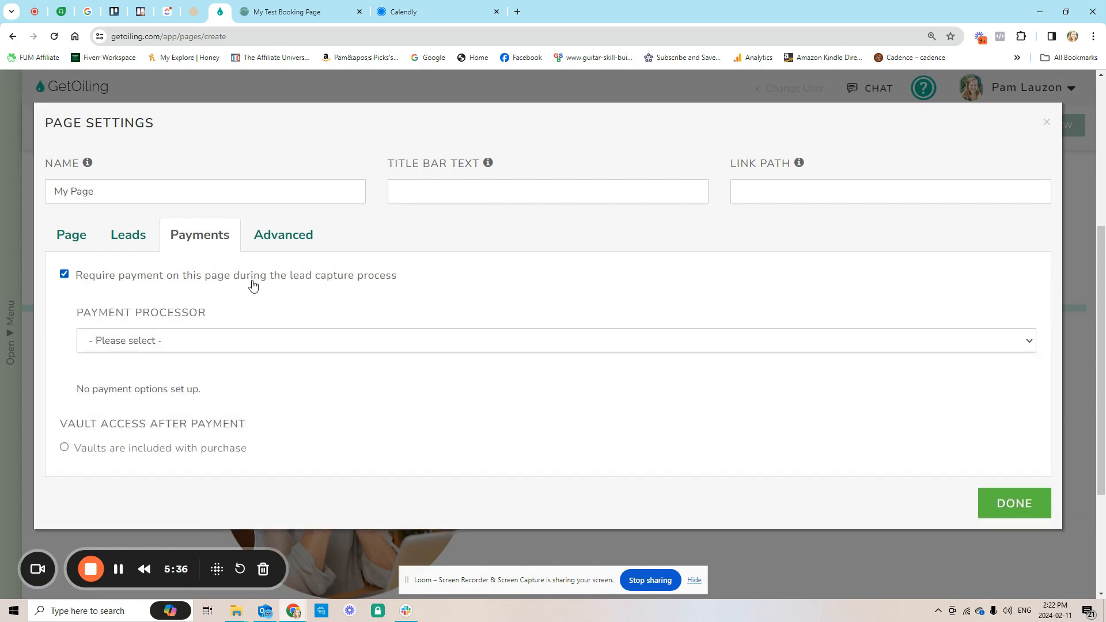
pyautogui.scroll(-1, 241, 363)
pyautogui.click(173, 314)
pyautogui.click(157, 346)
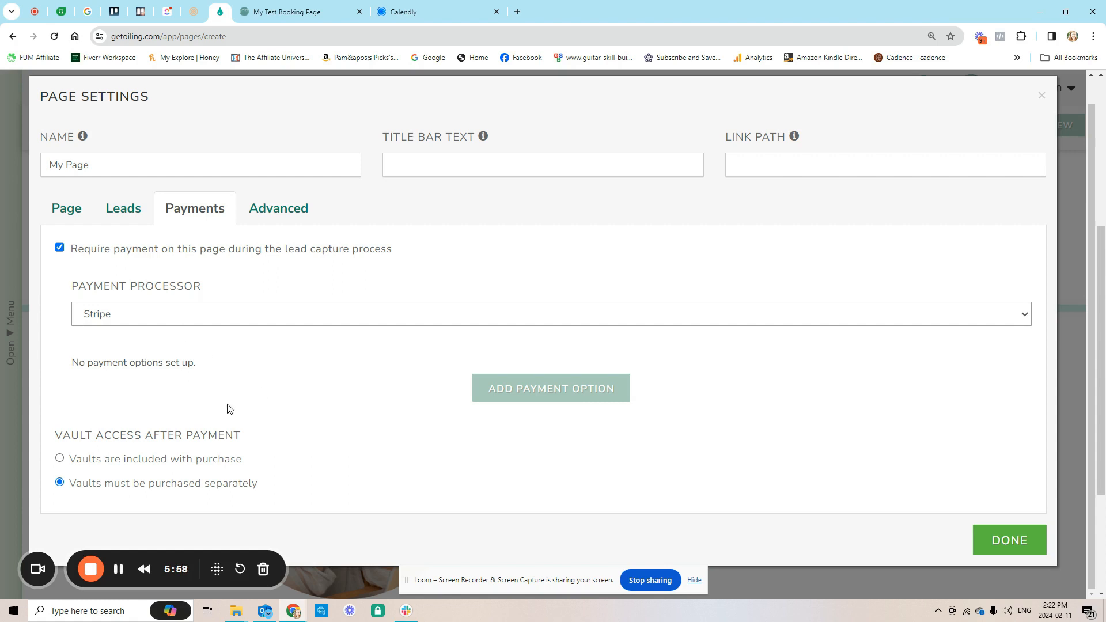
# Add a payment option named "1 - 60 minute session" with an amount of 100.00.
pyautogui.click(548, 391)
pyautogui.click(126, 378)
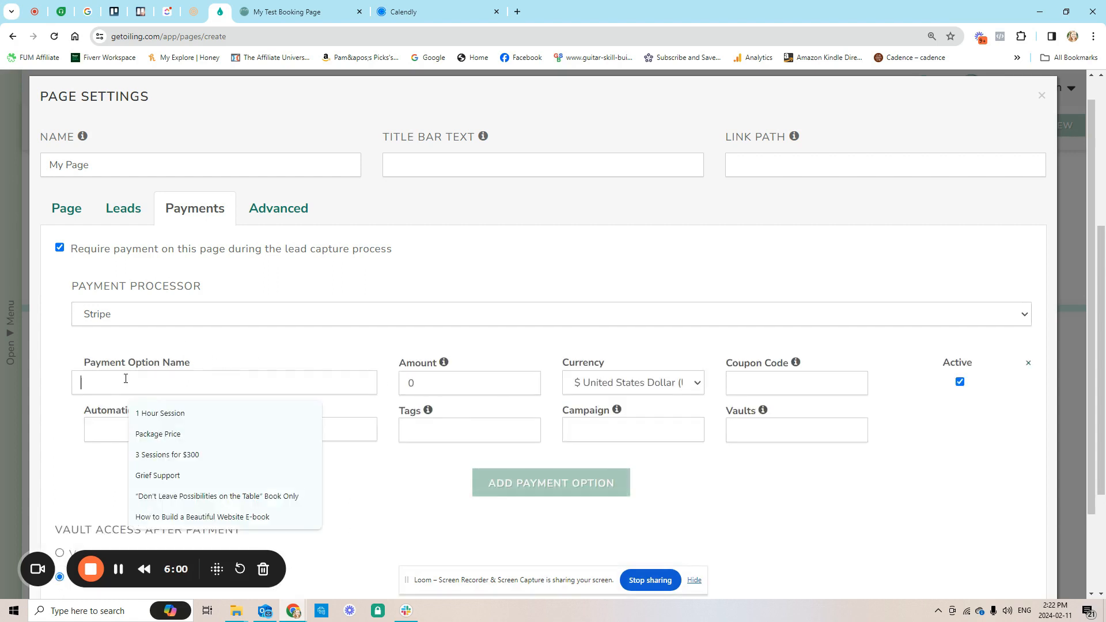
pyautogui.write('1')
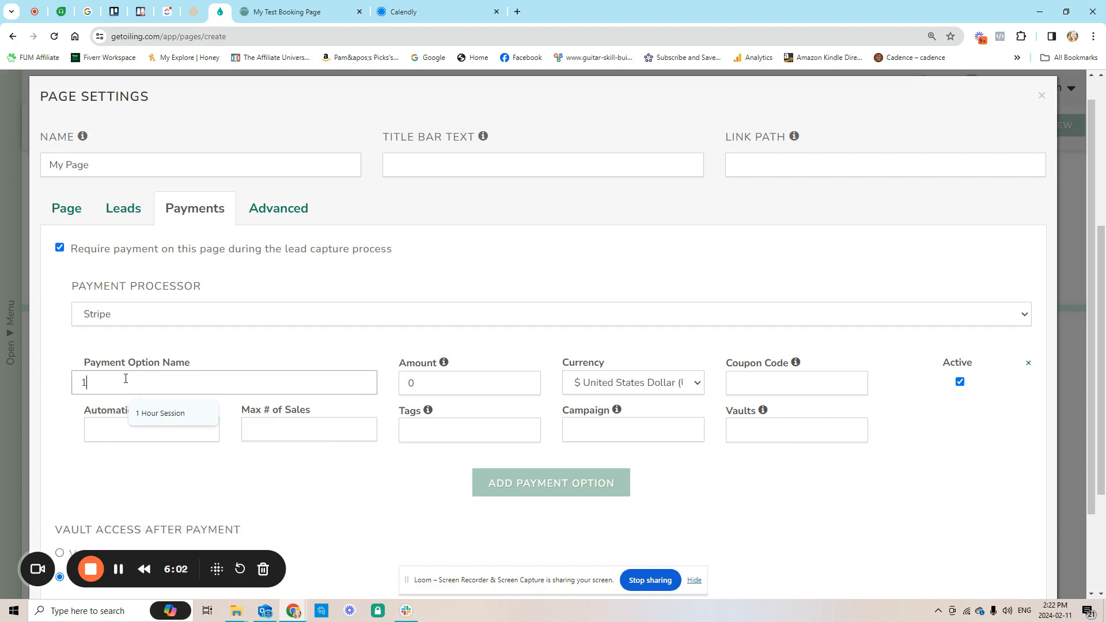
pyautogui.write(' - 60')
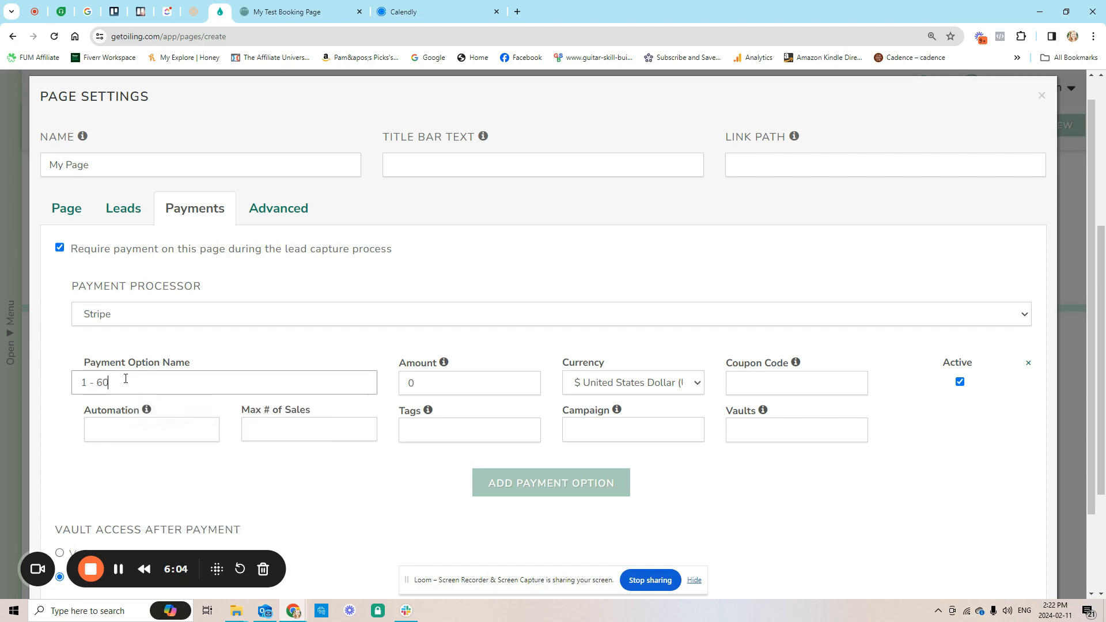
pyautogui.write(' minute session')
pyautogui.doubleClick(411, 383)
pyautogui.write('100.00')
# Assign the tag "One Hour Session" to the 60 minute session payment option.
pyautogui.click(423, 435)
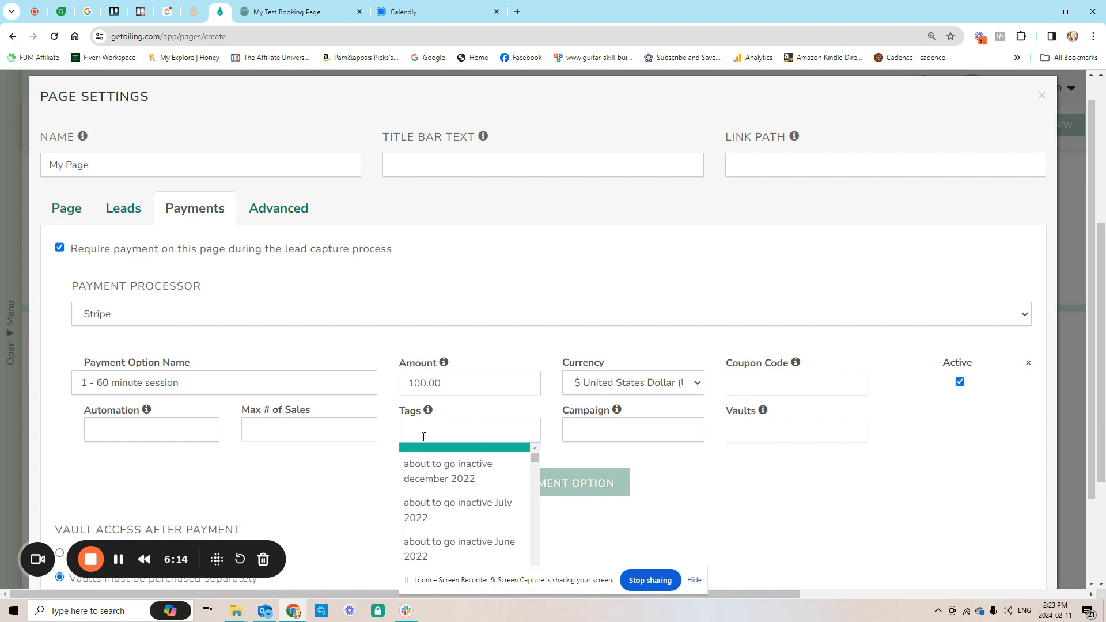
pyautogui.write('One Hour Session')
pyautogui.click(434, 457)
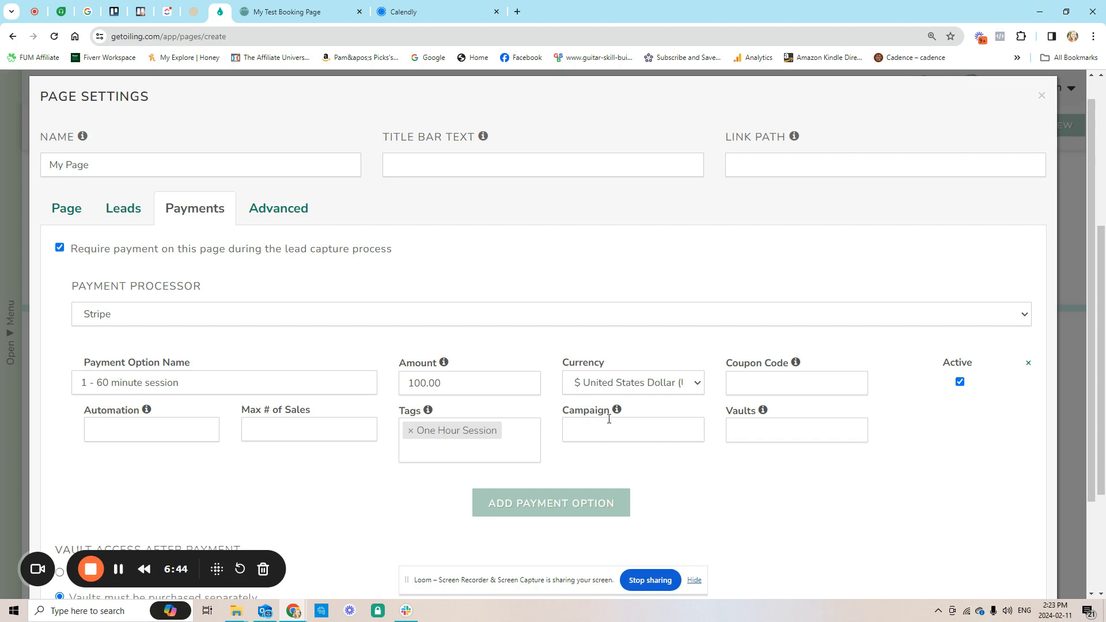
# Add a second payment option named "Package 2- 4 sessions" with an amount of 400.00.
pyautogui.click(574, 503)
pyautogui.scroll(-2, 575, 495)
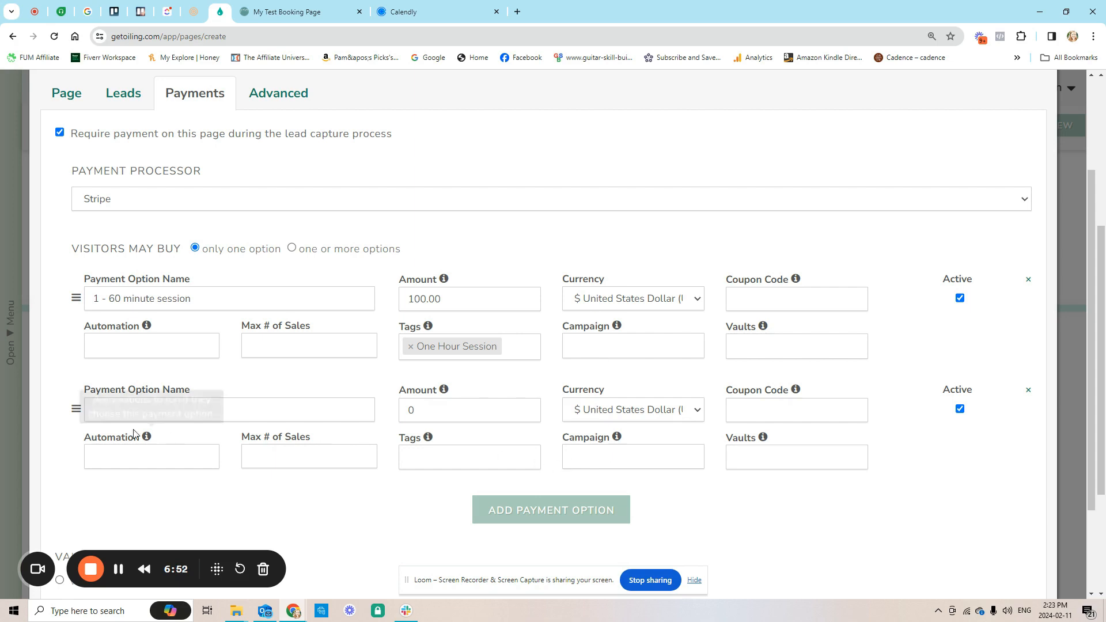
pyautogui.click(108, 409)
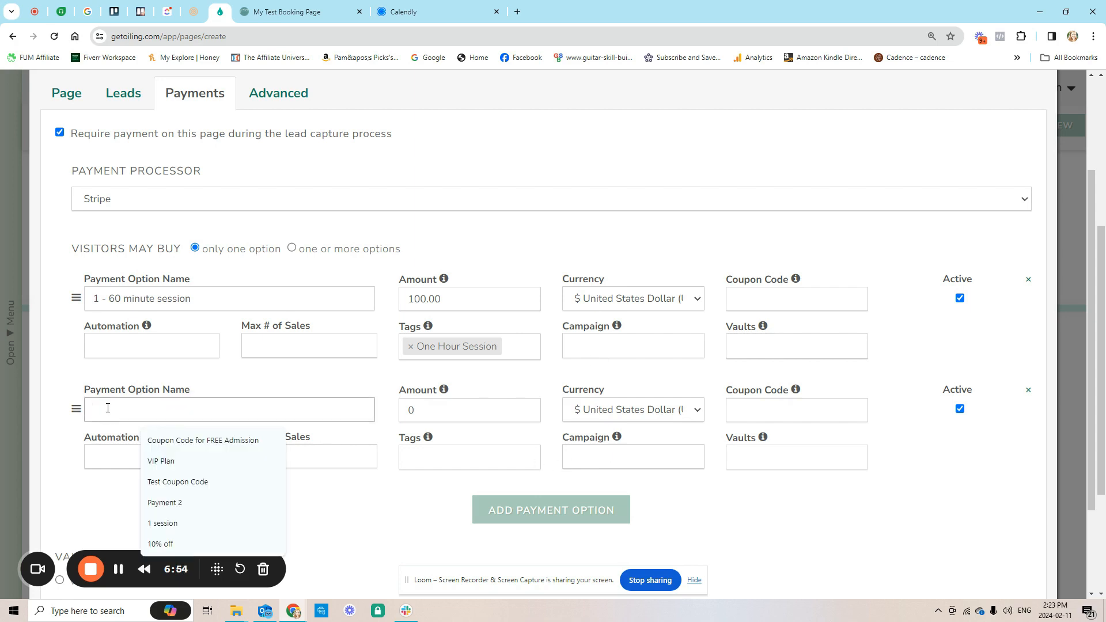
pyautogui.write('Package 2- 4 sessions')
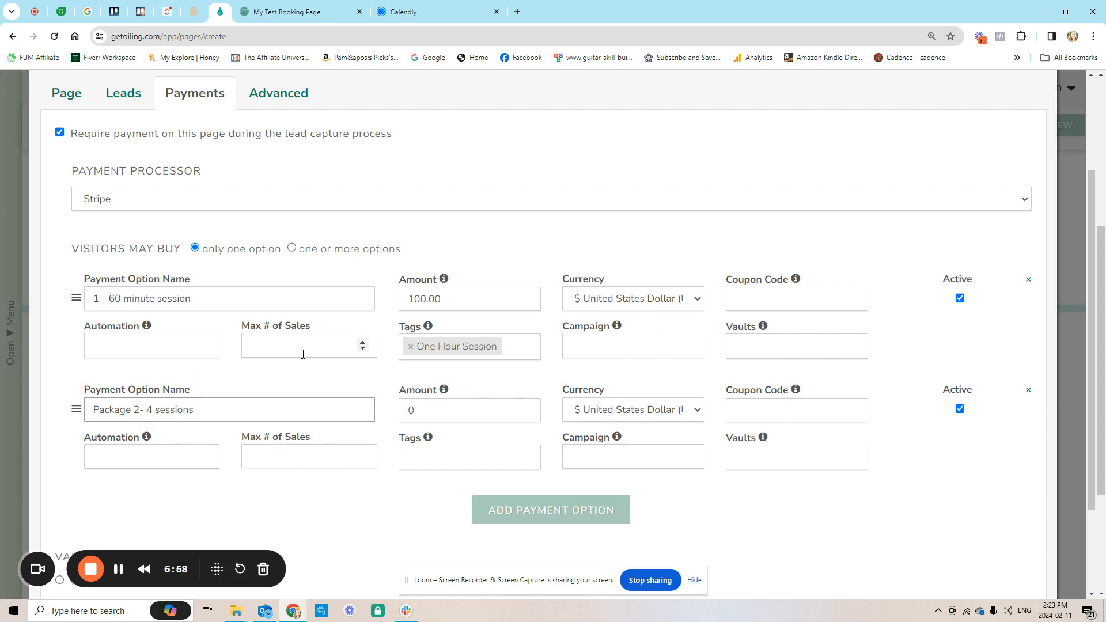
pyautogui.doubleClick(408, 410)
pyautogui.write('400.00')
# Assign the tag "4 Sessions" to the 4-session package payment option.
pyautogui.click(457, 462)
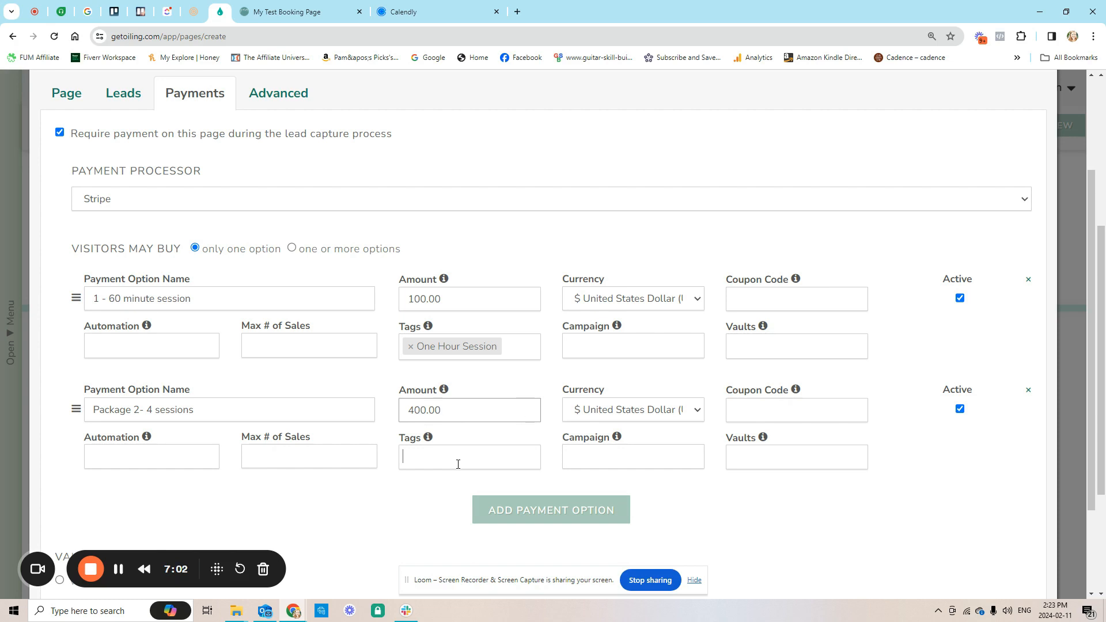
pyautogui.write('4 Sessions')
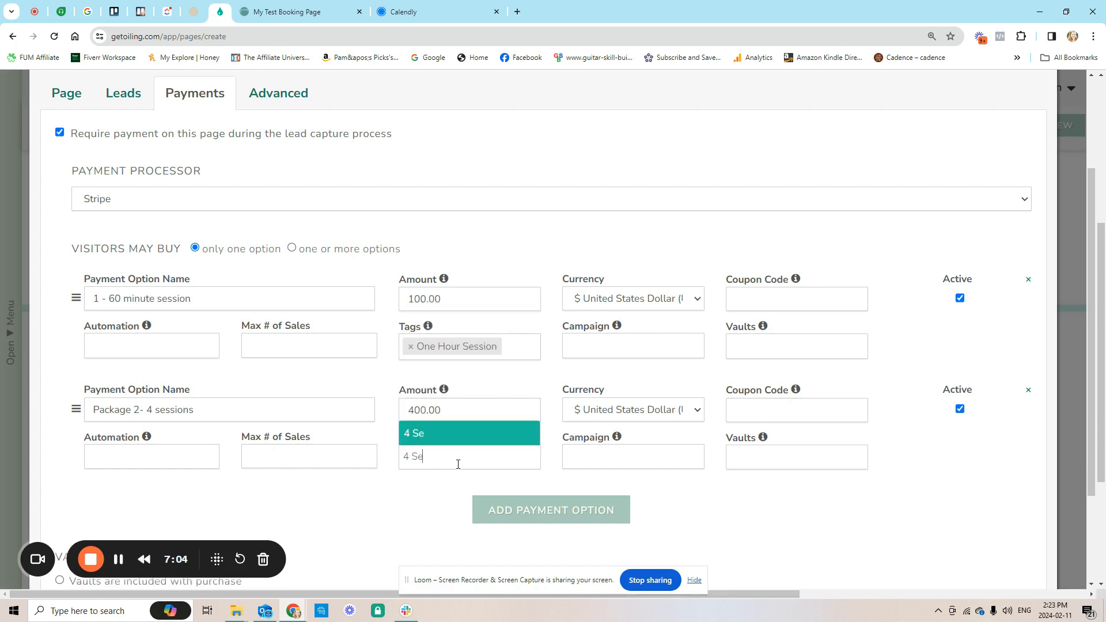
pyautogui.click(450, 443)
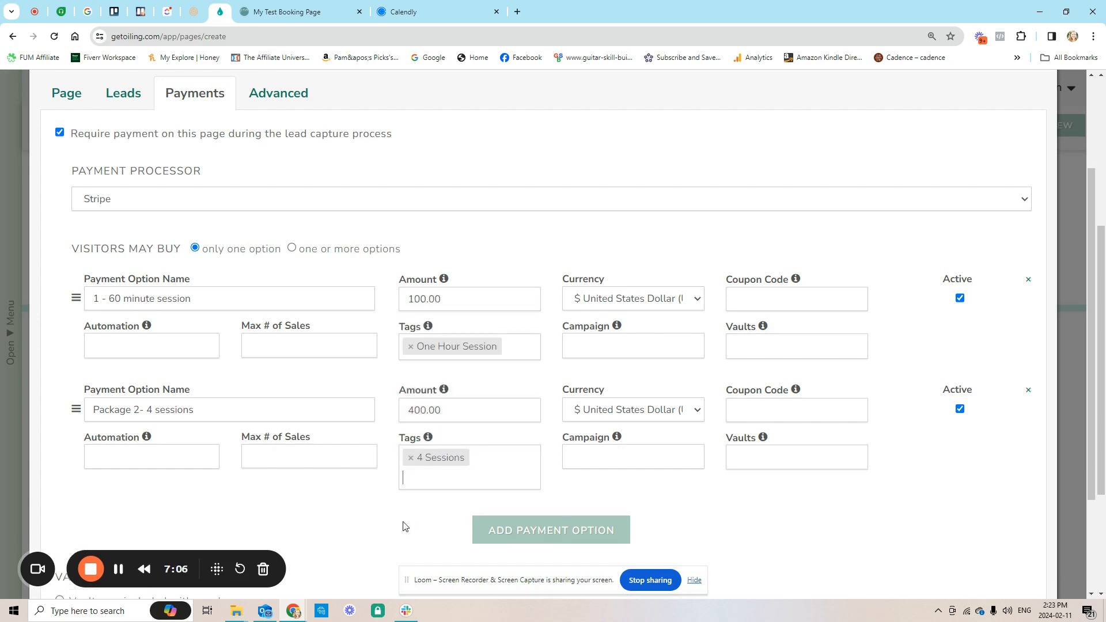
# Confirm the page settings and try to save the page.
pyautogui.scroll(-3, 405, 524)
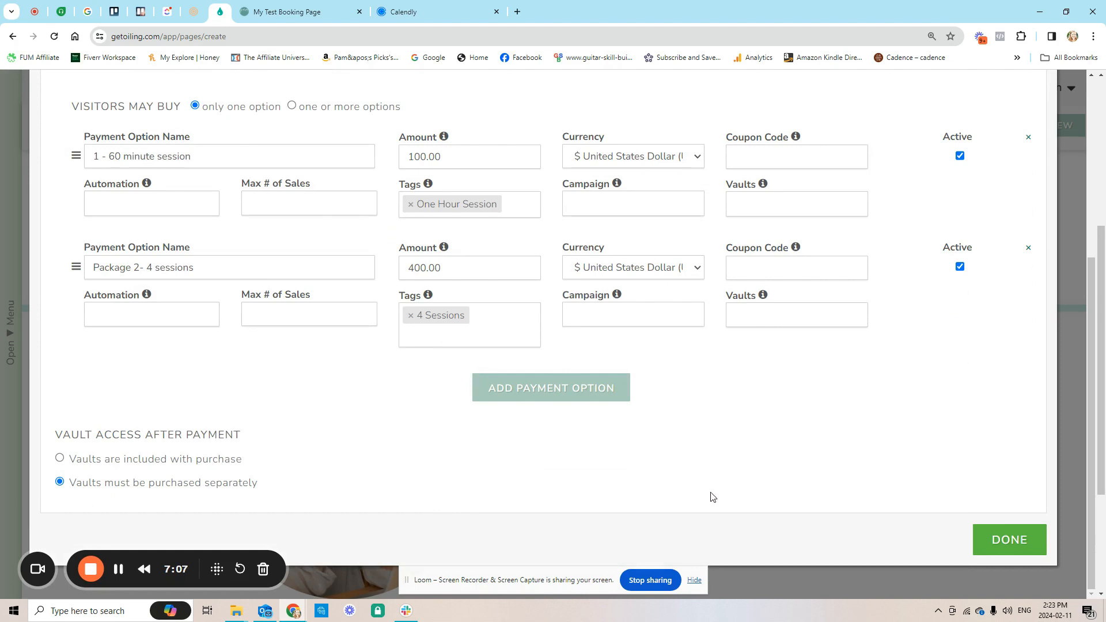
pyautogui.click(1009, 539)
pyautogui.click(991, 128)
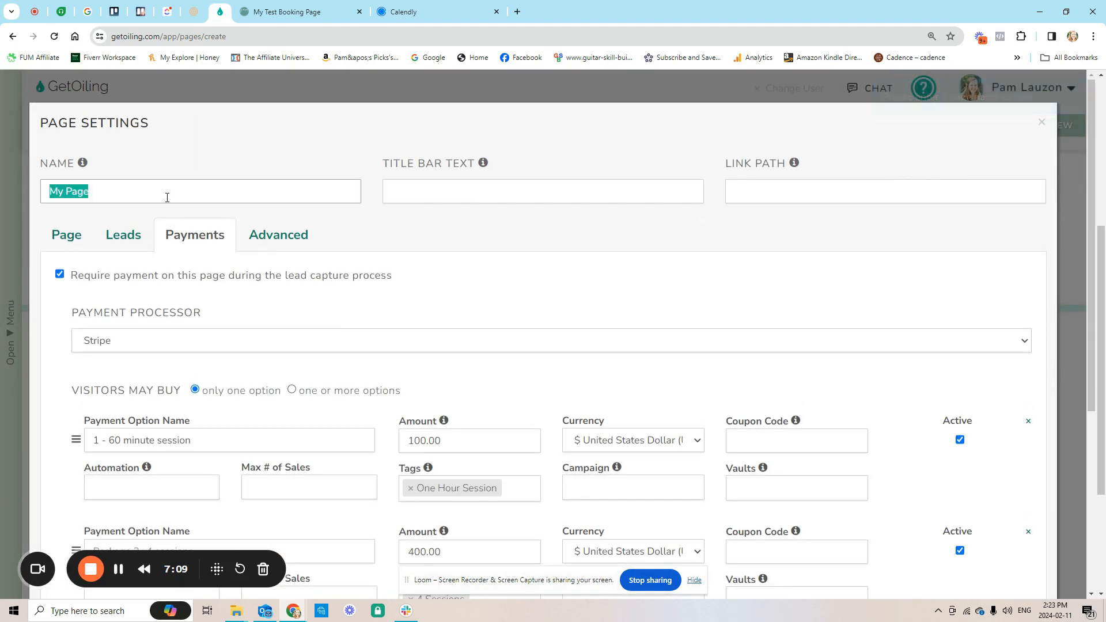
# Name the page "My Test Booking Page" in the page settings and try to save it.
pyautogui.write('My Test Bo')
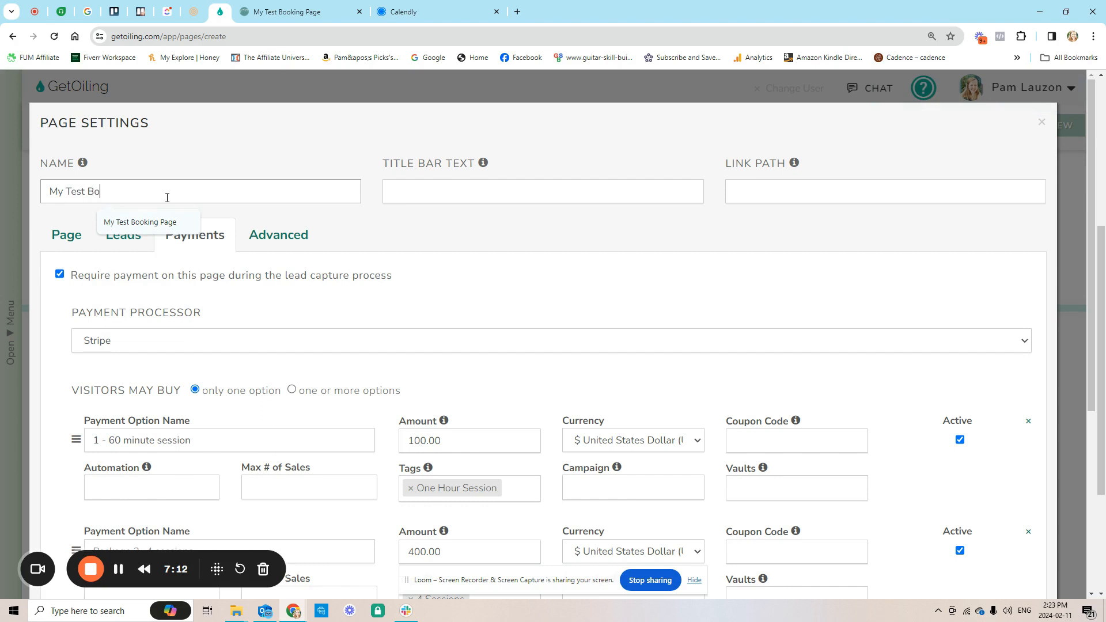
pyautogui.write('oking Page')
pyautogui.press('Tab')
pyautogui.scroll(-5, 871, 454)
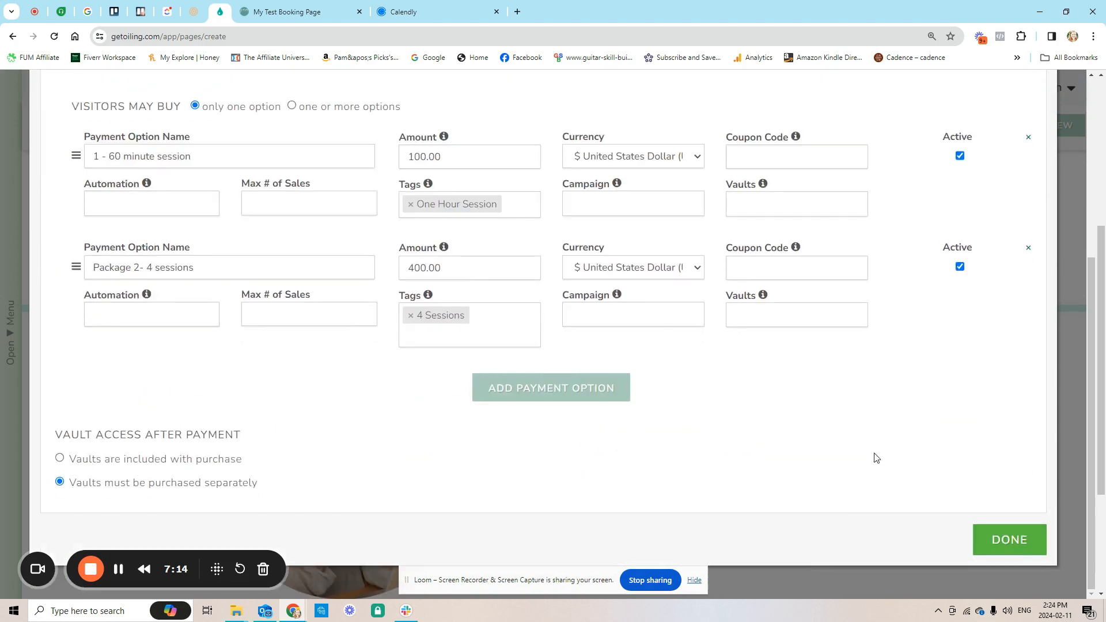
pyautogui.click(1009, 540)
pyautogui.click(997, 137)
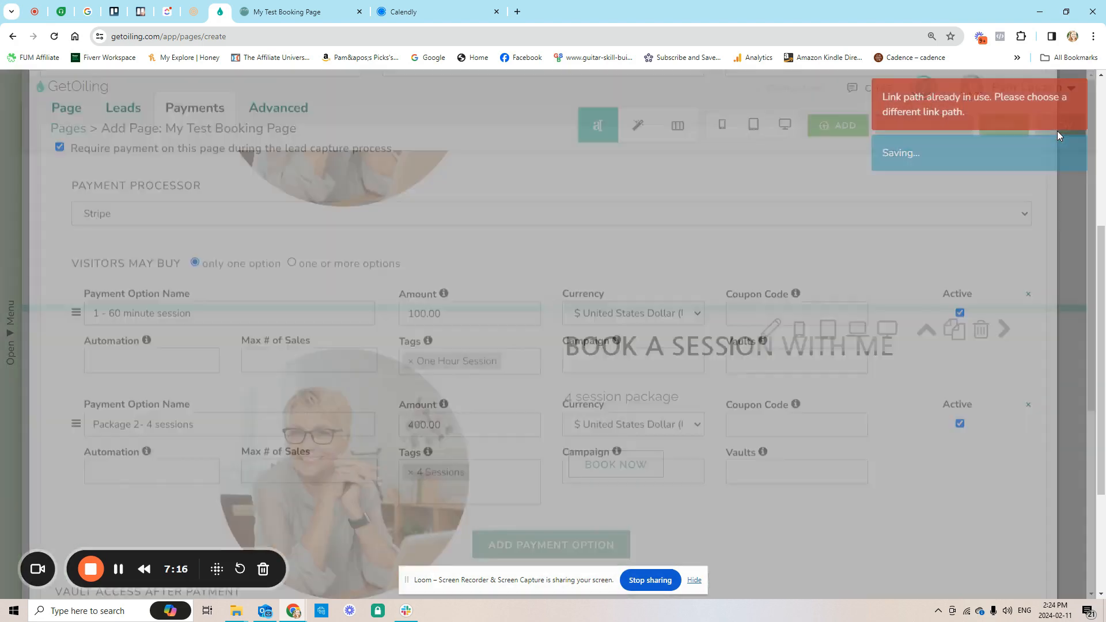
# Change the page's link path to my-test-booking-page1 and save the page.
pyautogui.click(850, 201)
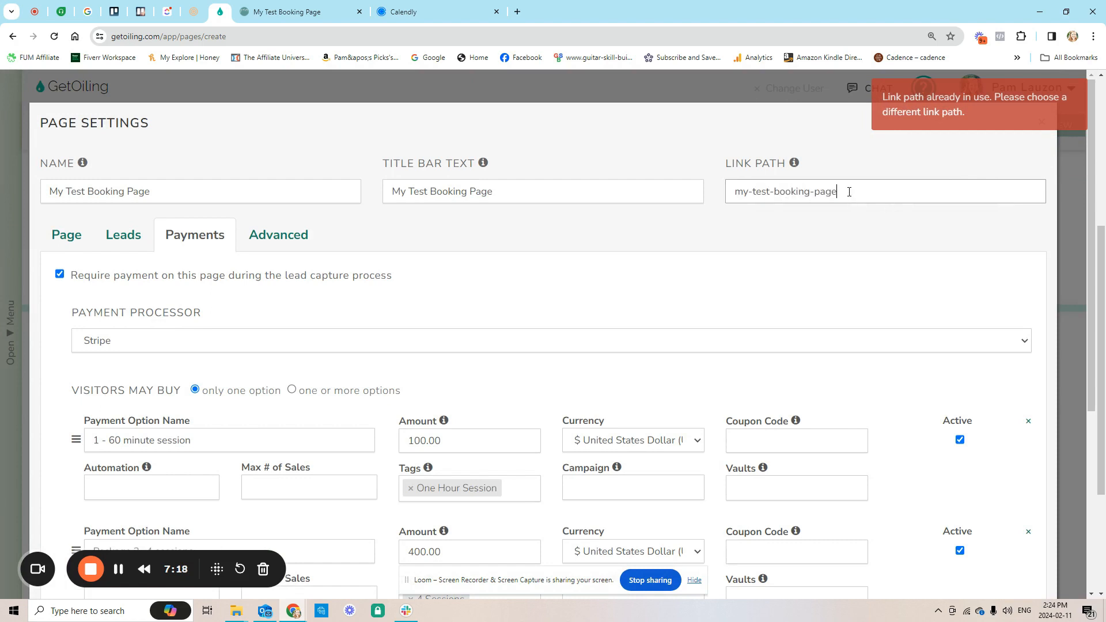
pyautogui.scroll(-5, 916, 412)
pyautogui.click(1009, 539)
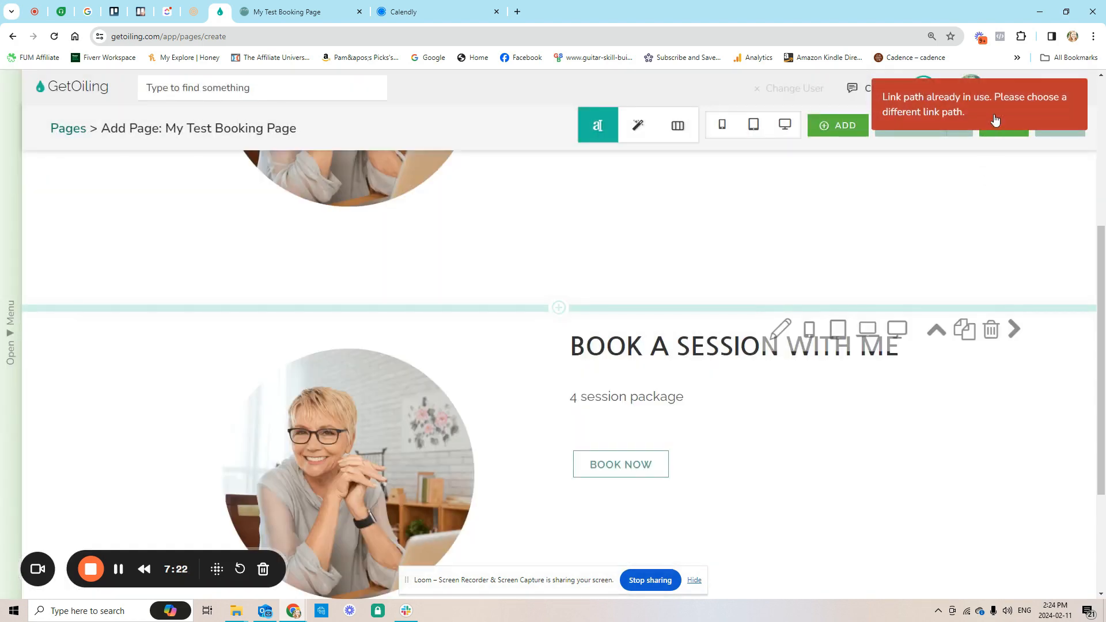
pyautogui.click(1008, 130)
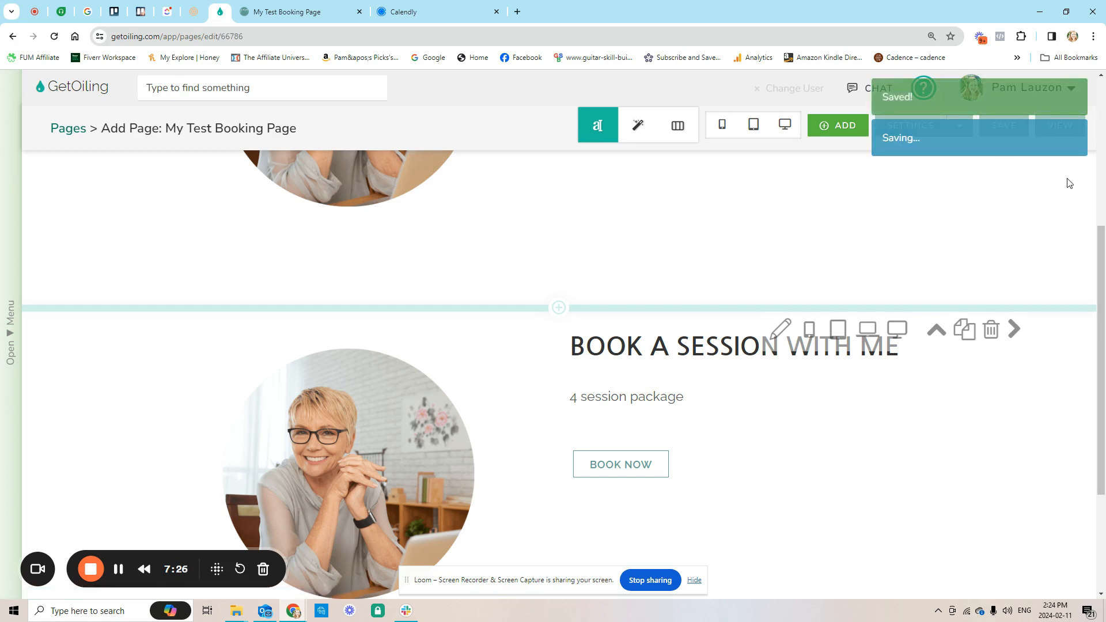
# View the published booking page and open the booking form from the 1 Hour session.
pyautogui.click(1053, 133)
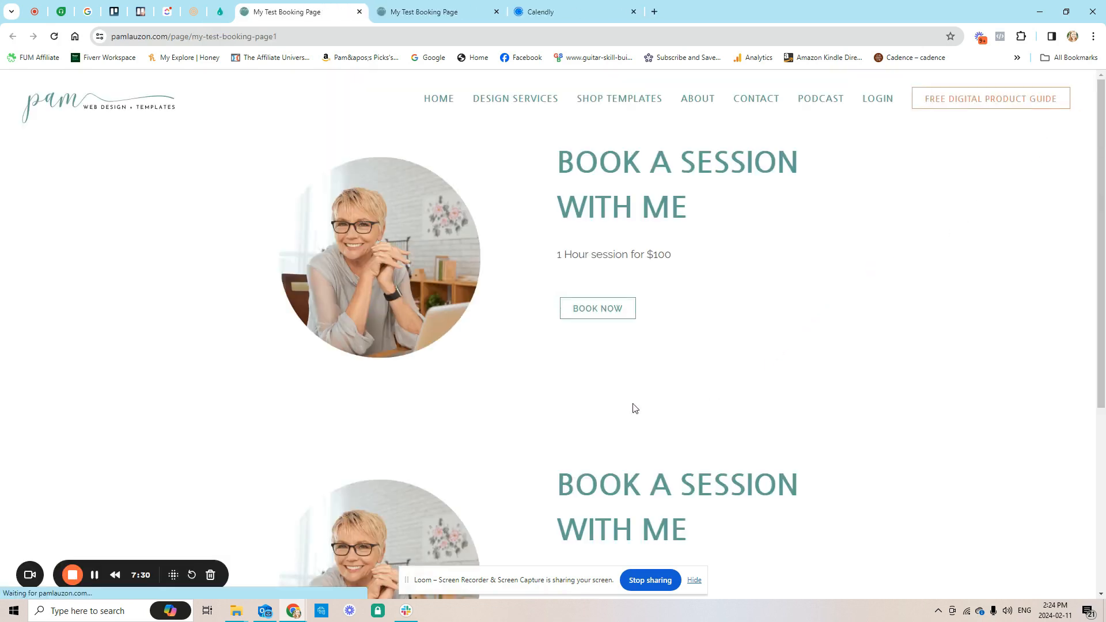
pyautogui.scroll(-3, 609, 409)
pyautogui.scroll(3, 609, 408)
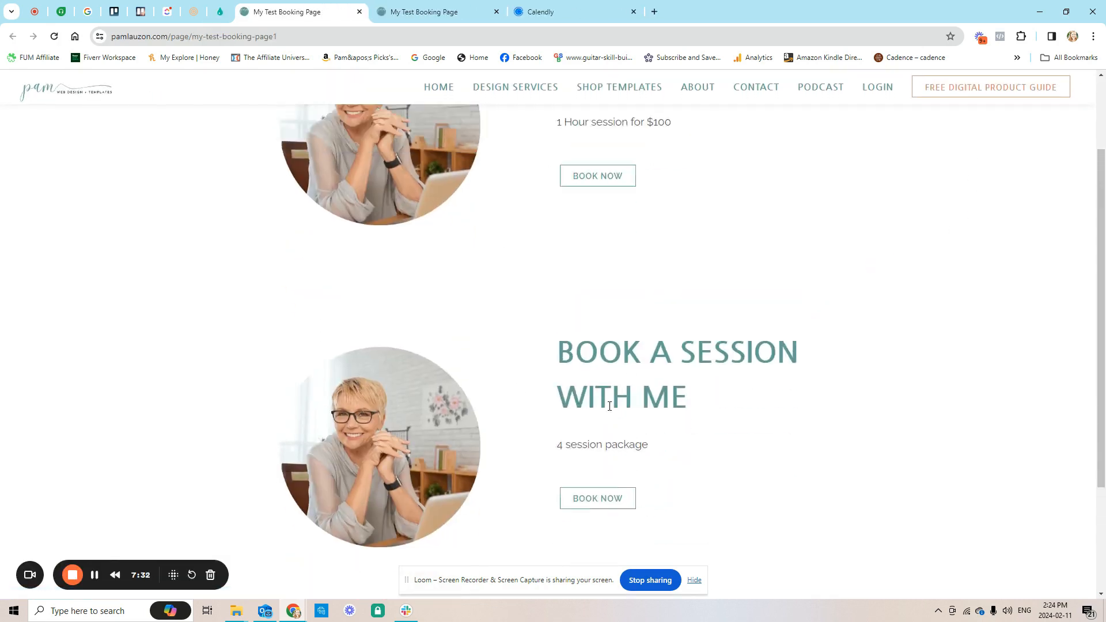
pyautogui.click(596, 309)
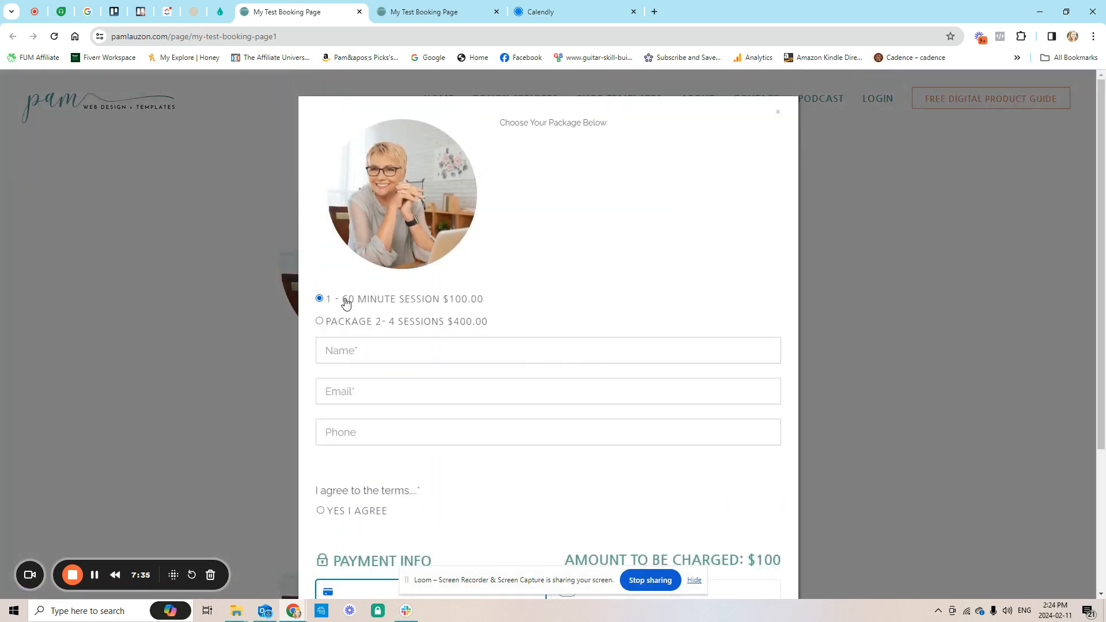
# Test the booking form with the 4-session package and the terms agreement, reviewing its message, fields and payment section.
pyautogui.click(367, 323)
pyautogui.moveTo(499, 122); pyautogui.dragTo(642, 126)
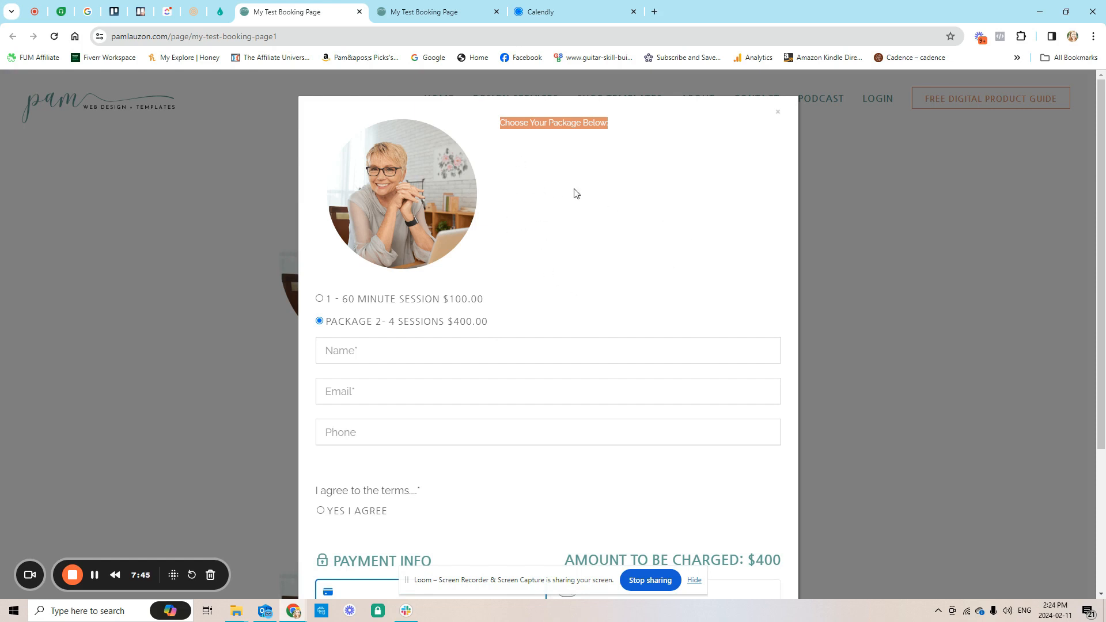
pyautogui.scroll(-2, 612, 246)
pyautogui.scroll(-1, 611, 246)
pyautogui.click(321, 341)
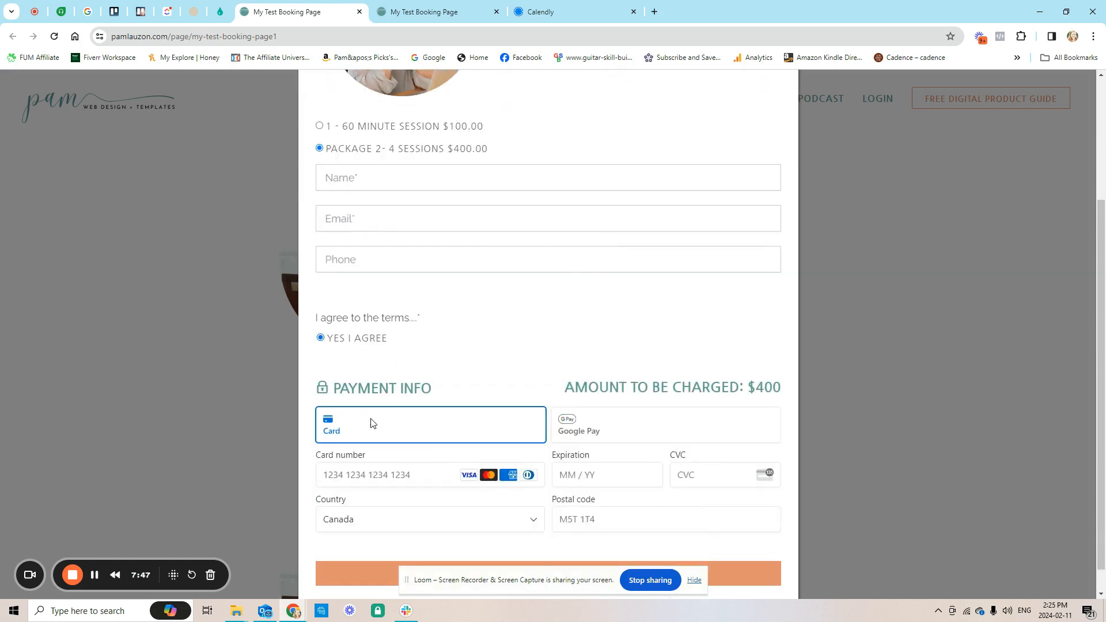
pyautogui.scroll(3, 392, 360)
pyautogui.scroll(-3, 404, 314)
pyautogui.scroll(-1, 426, 382)
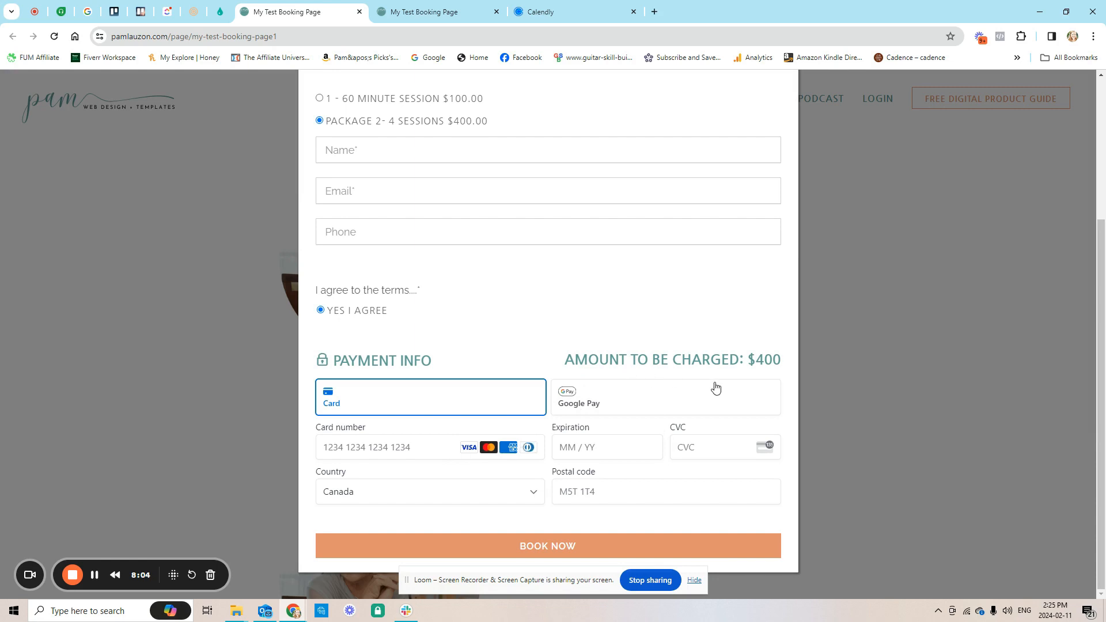
pyautogui.scroll(3, 713, 391)
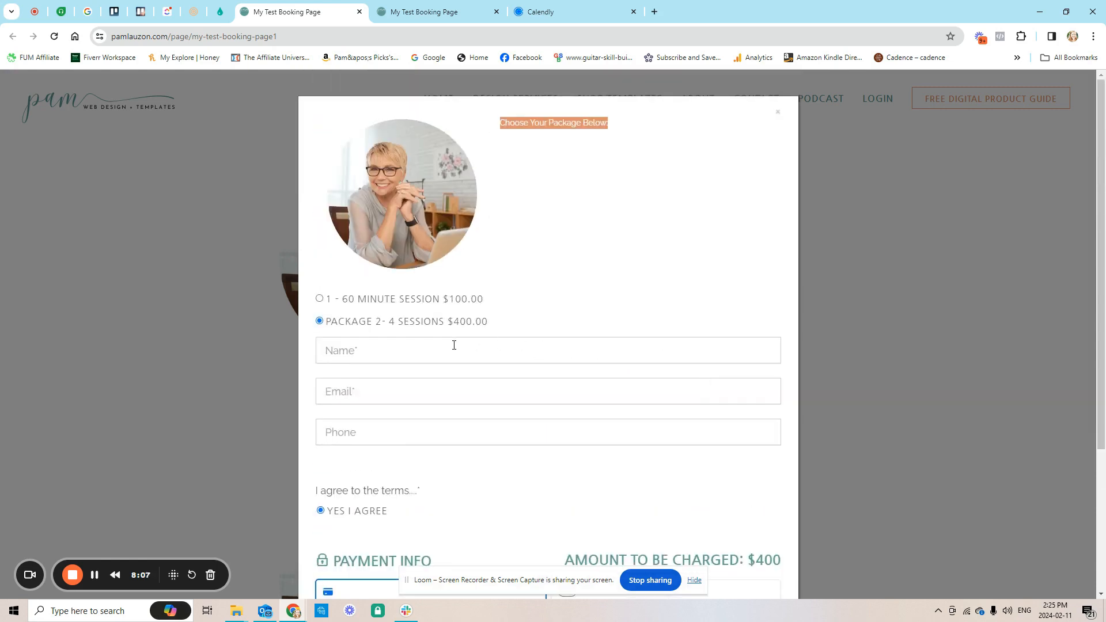
# Examine the booking form's package options, contact fields, amount to be charged and card payment section down to its Book Now button.
pyautogui.scroll(-1, 553, 487)
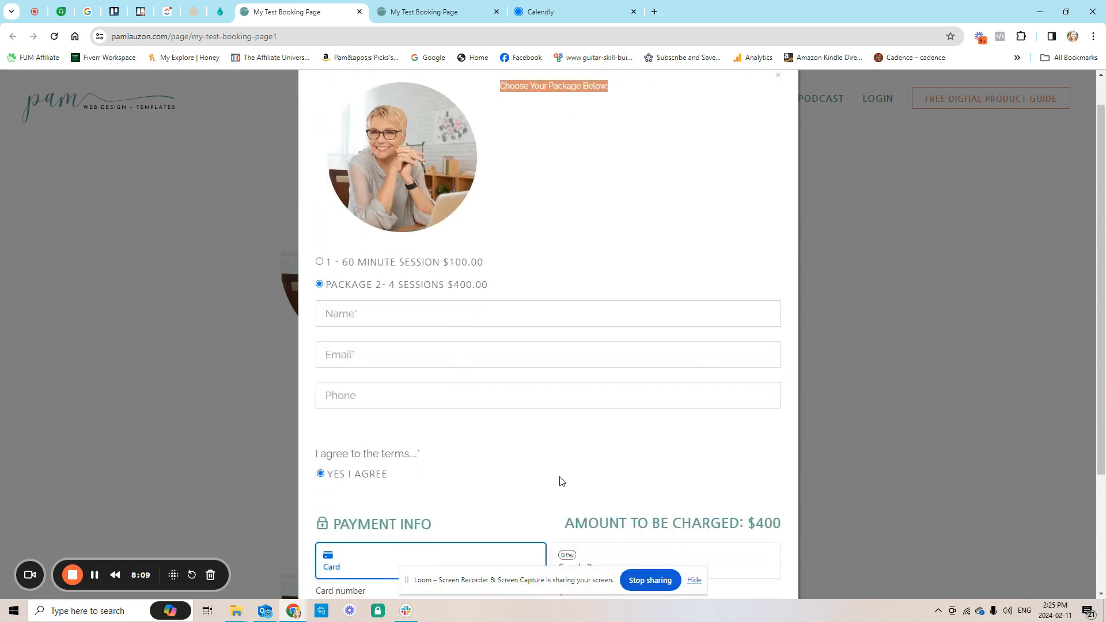
pyautogui.scroll(-2, 567, 452)
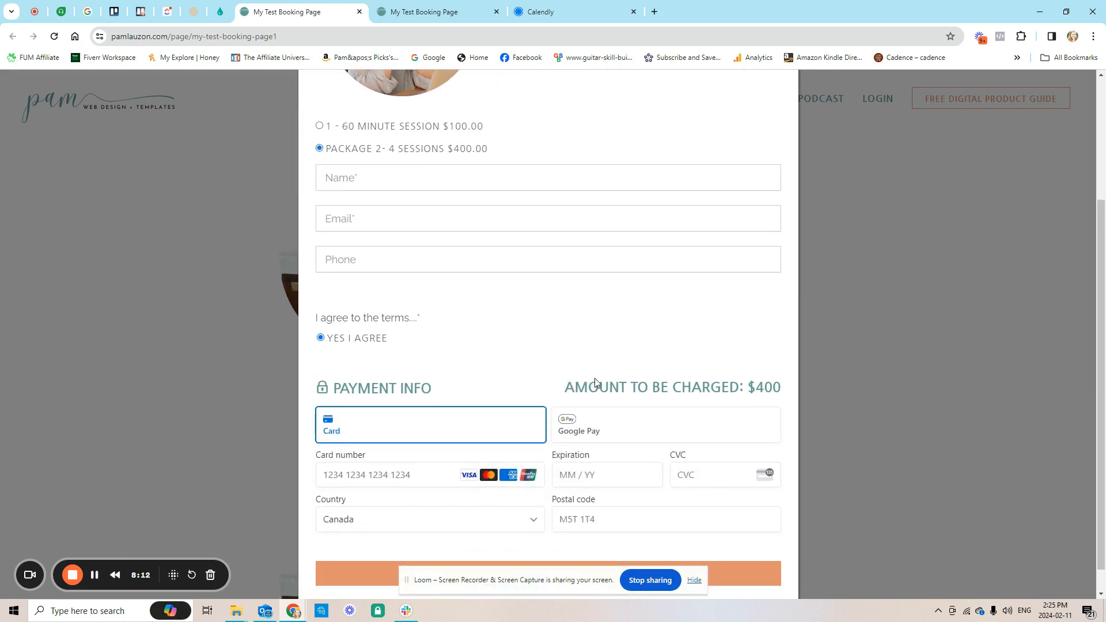
pyautogui.scroll(3, 599, 383)
pyautogui.scroll(-3, 570, 459)
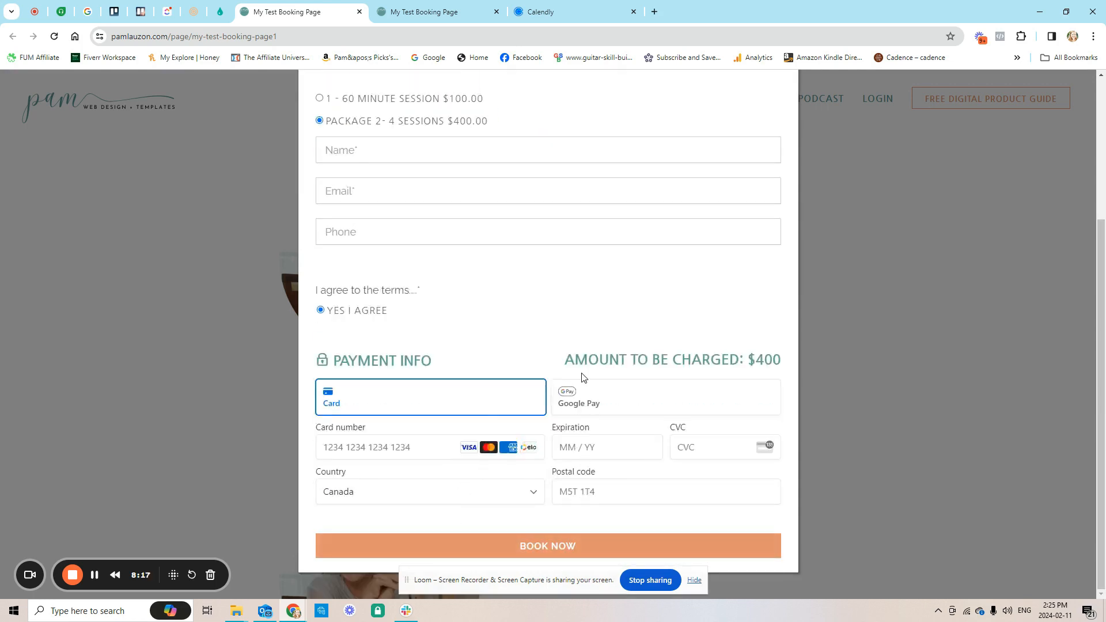
pyautogui.scroll(3, 403, 302)
pyautogui.moveTo(342, 299); pyautogui.dragTo(514, 333)
pyautogui.click(513, 344)
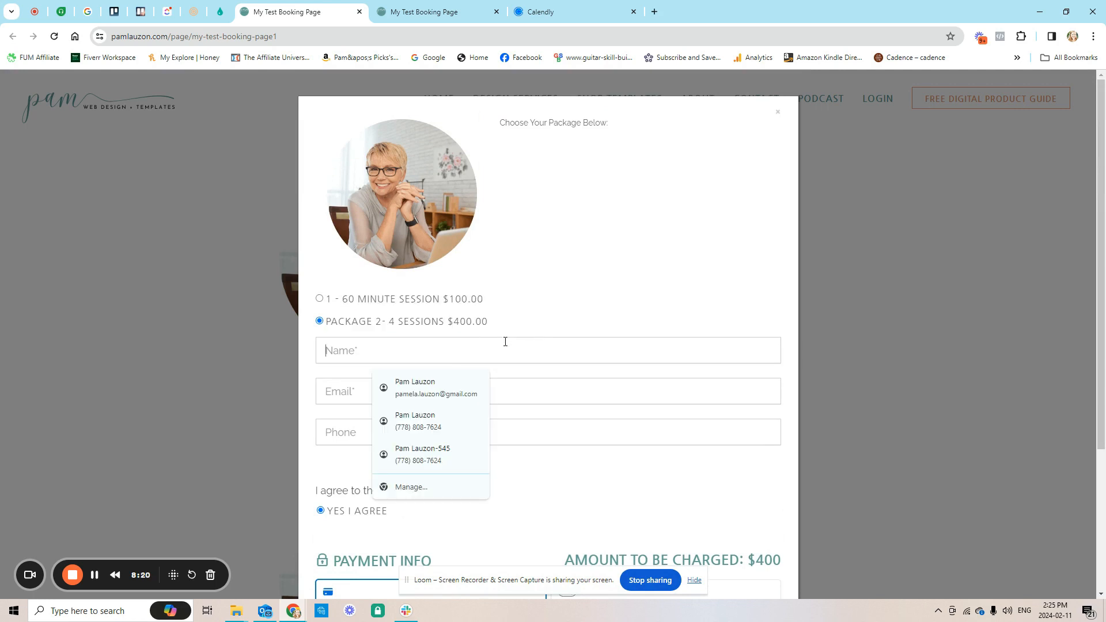
pyautogui.click(493, 314)
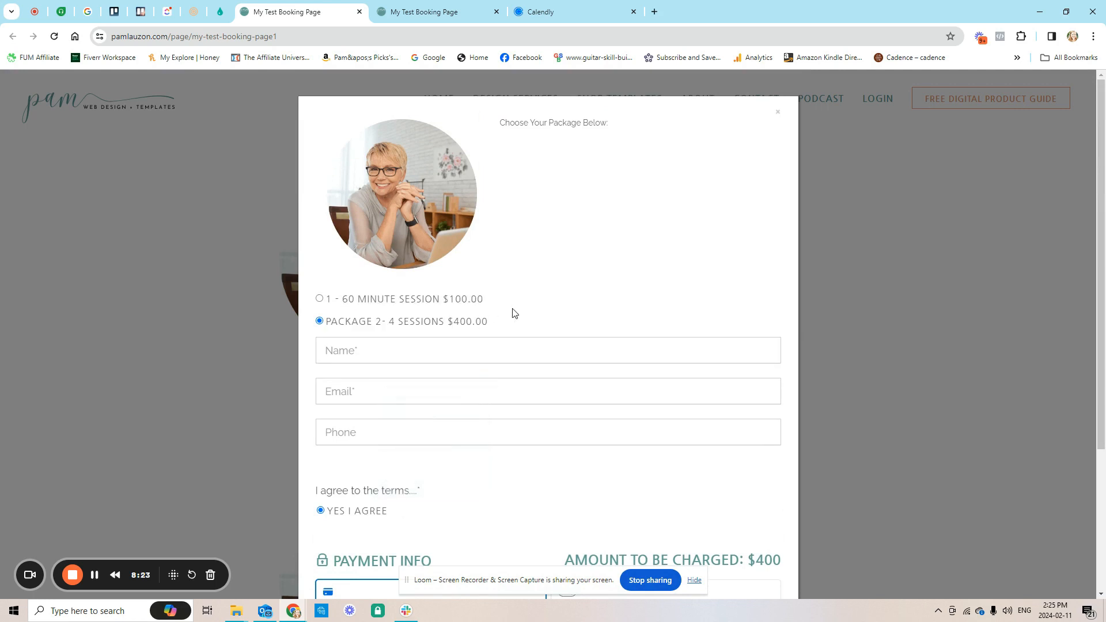
pyautogui.scroll(-3, 524, 318)
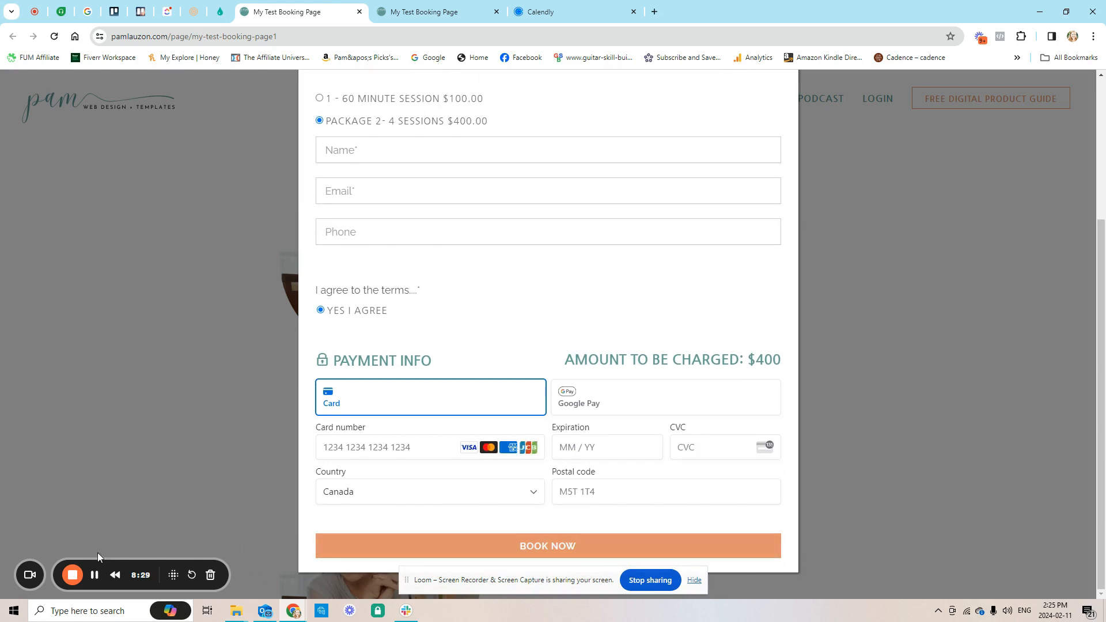
pyautogui.click(72, 574)
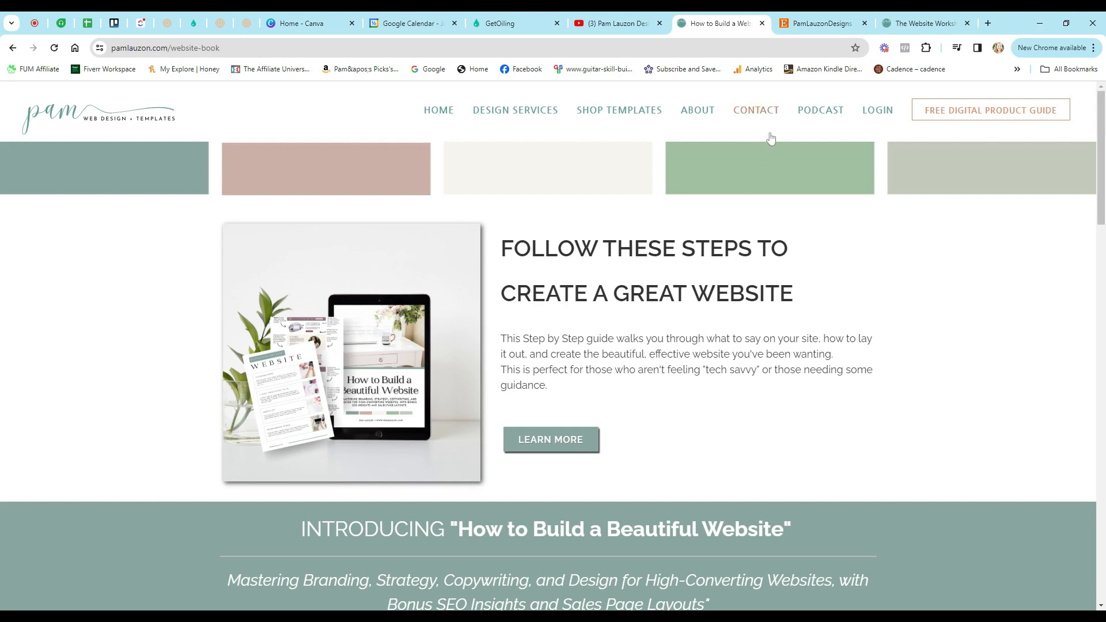
# Switch to the PamLauzonDesigns Etsy shop and browse its website template listings.
pyautogui.click(810, 24)
pyautogui.scroll(-4, 722, 283)
pyautogui.scroll(-6, 723, 282)
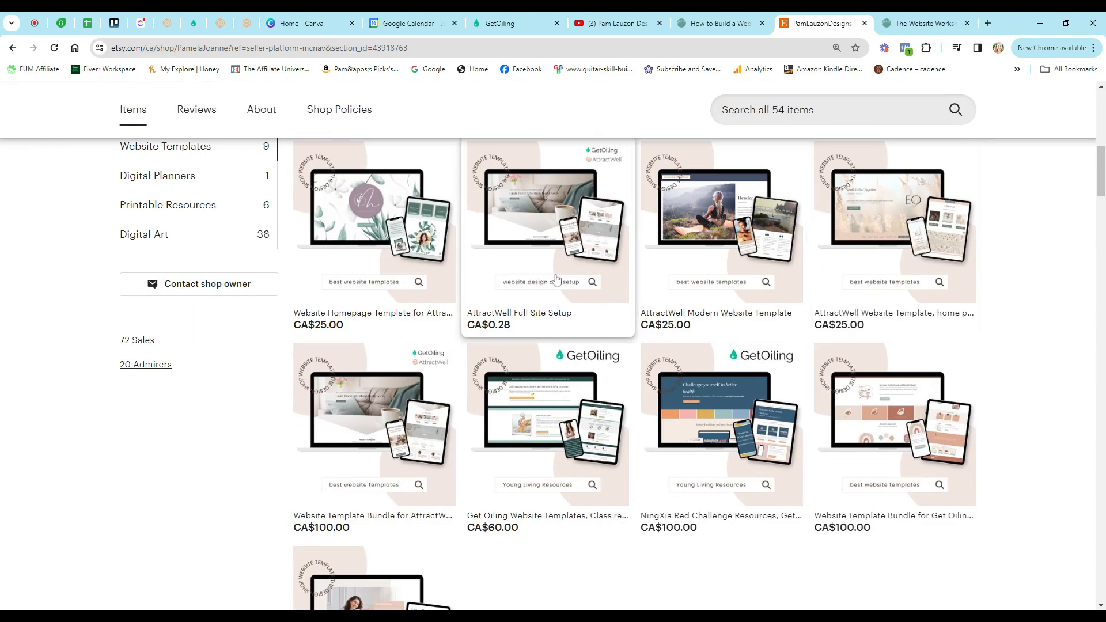
# Switch to the website workshop page for solopreneurs and look through its sections down to the workshop introduction.
pyautogui.click(920, 25)
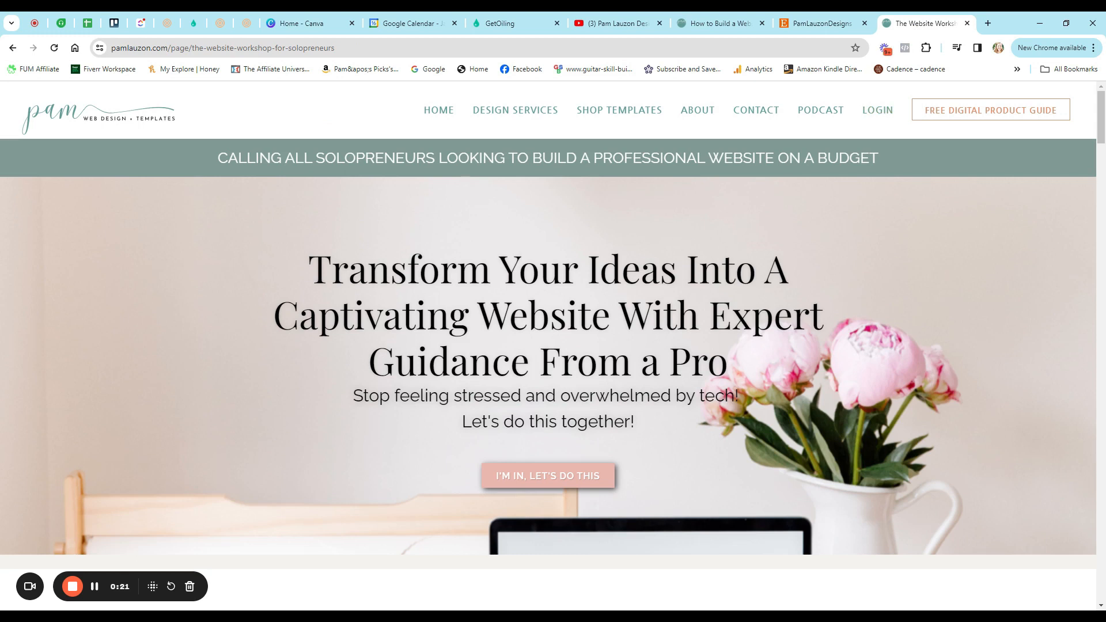
pyautogui.scroll(-7, 774, 269)
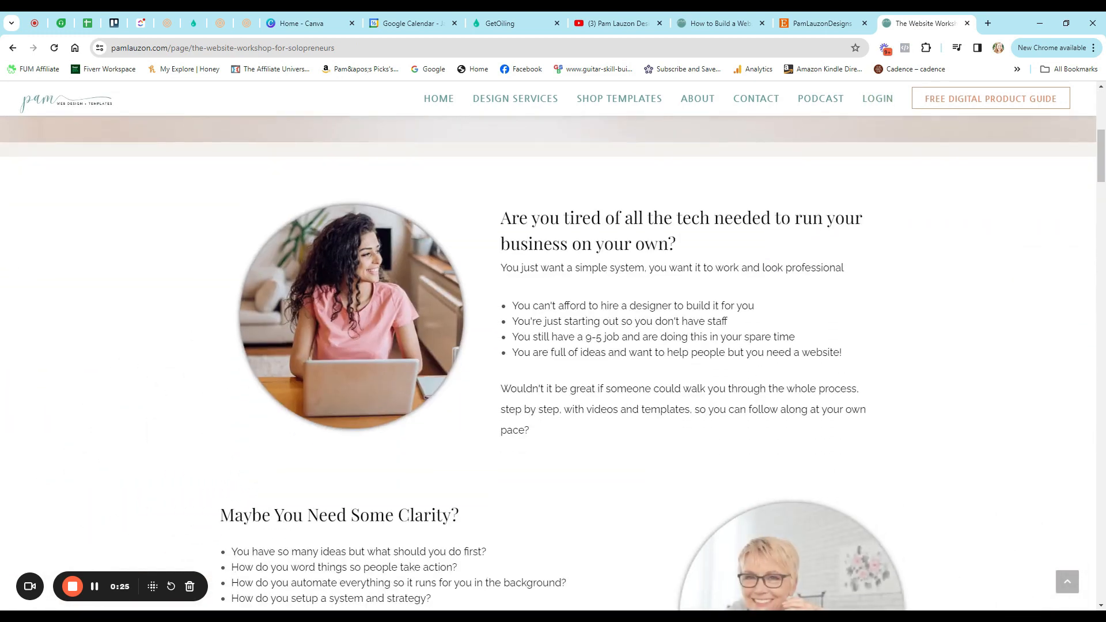
pyautogui.scroll(-2, 774, 270)
pyautogui.scroll(-12, 773, 266)
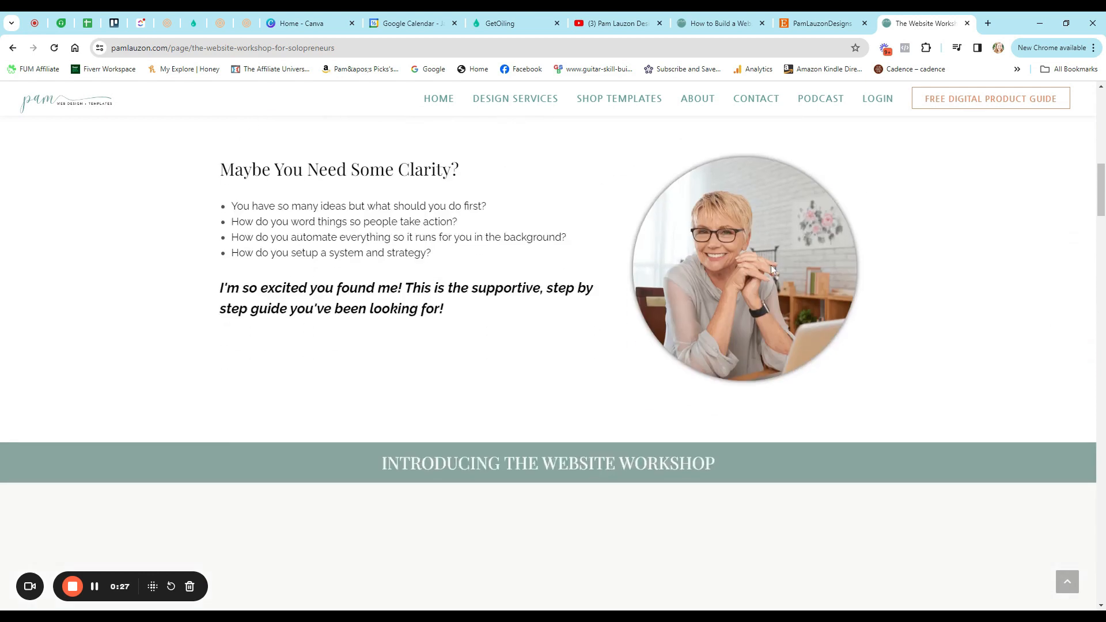